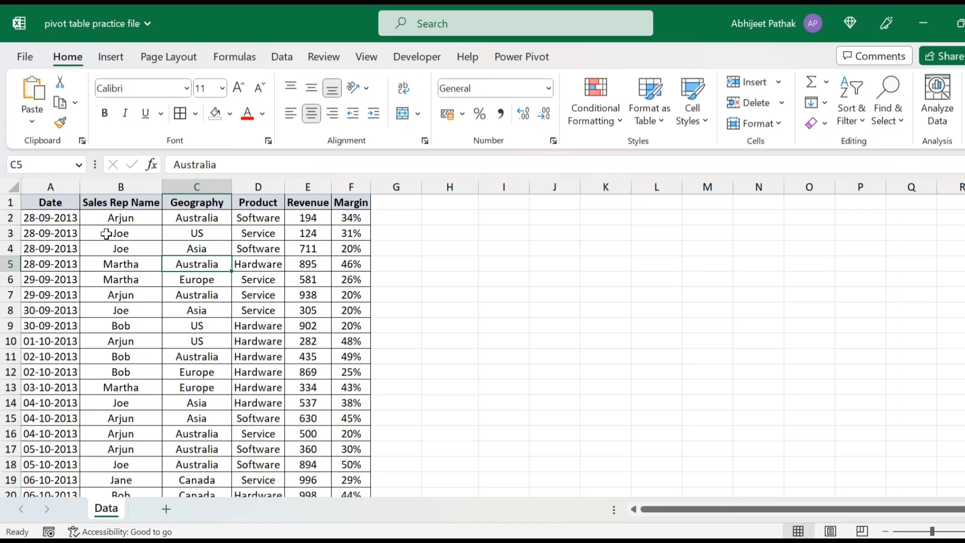
Look over the sales data by column, including Sales Rep Name, Geography, Product and Revenue, and the first Revenue values.
{"action": "left_click", "coordinate": [124, 217]}
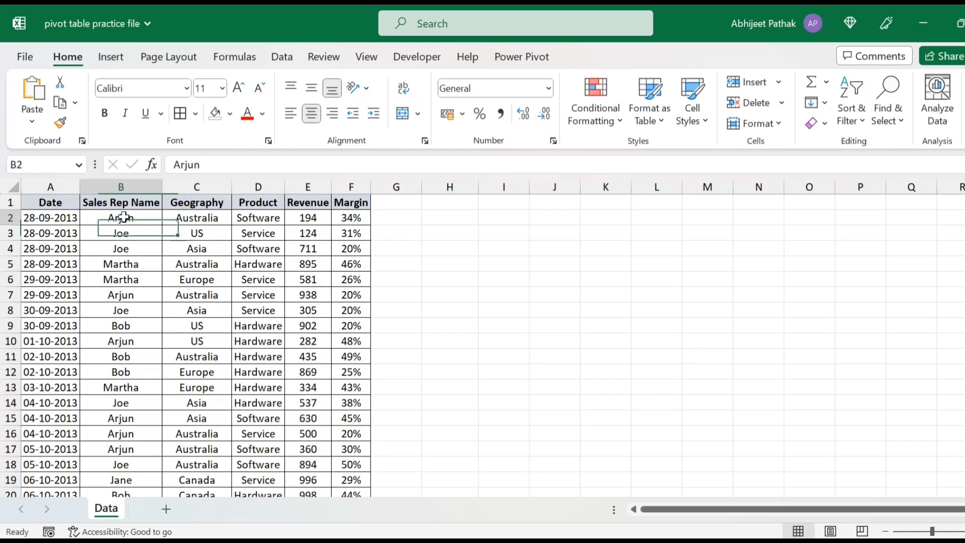
{"action": "left_click_drag", "start_coordinate": [47, 186], "coordinate": [350, 220]}
{"action": "left_click", "coordinate": [118, 188]}
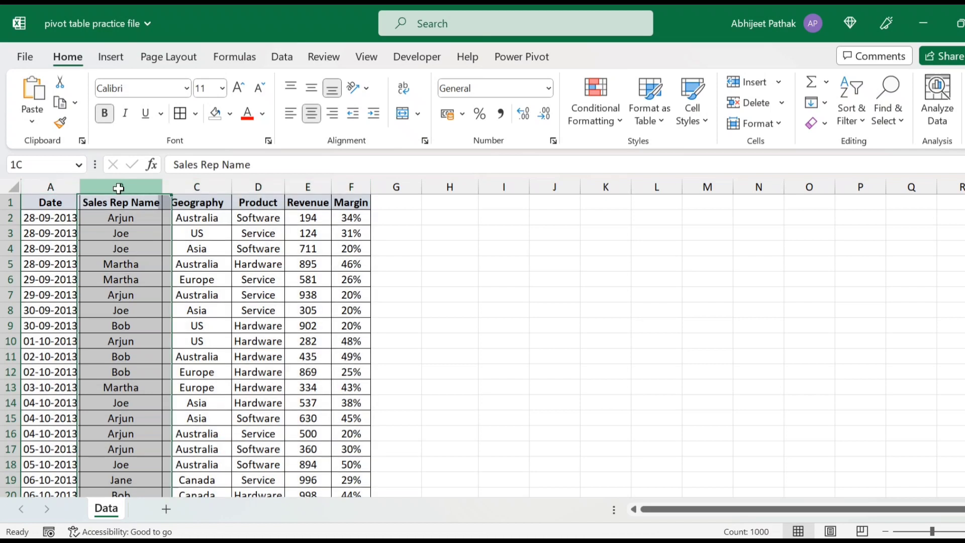
{"action": "left_click", "coordinate": [202, 187]}
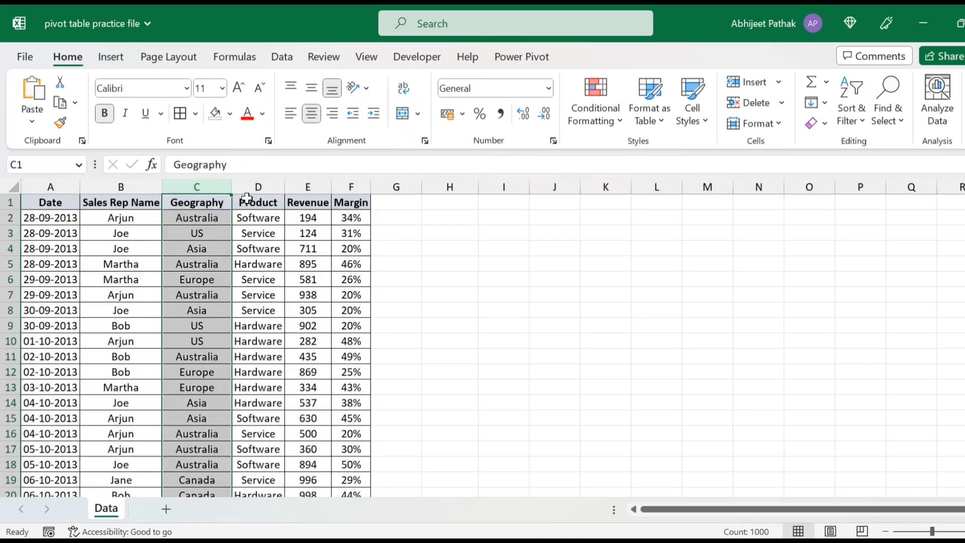
{"action": "left_click", "coordinate": [254, 187]}
{"action": "left_click", "coordinate": [306, 187]}
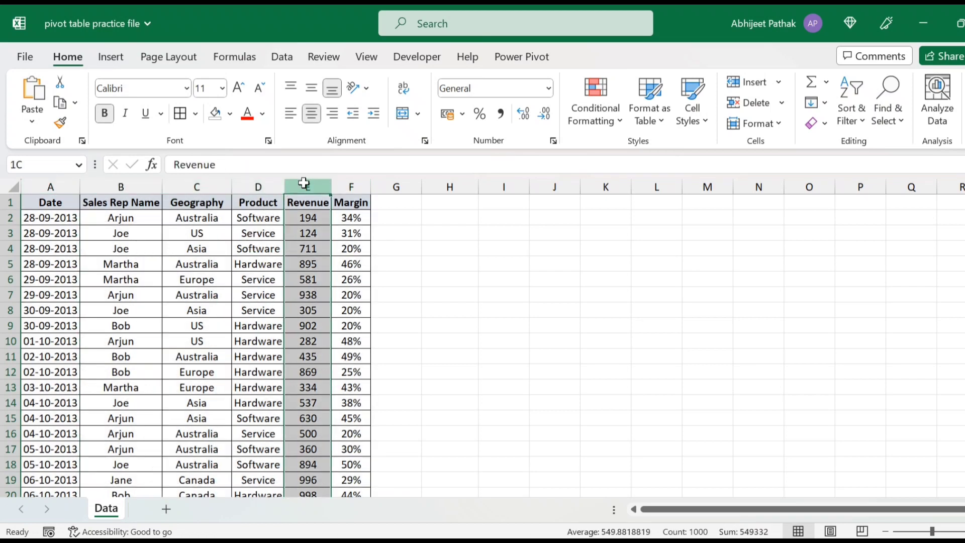
{"action": "left_click", "coordinate": [307, 216]}
{"action": "left_click", "coordinate": [260, 221]}
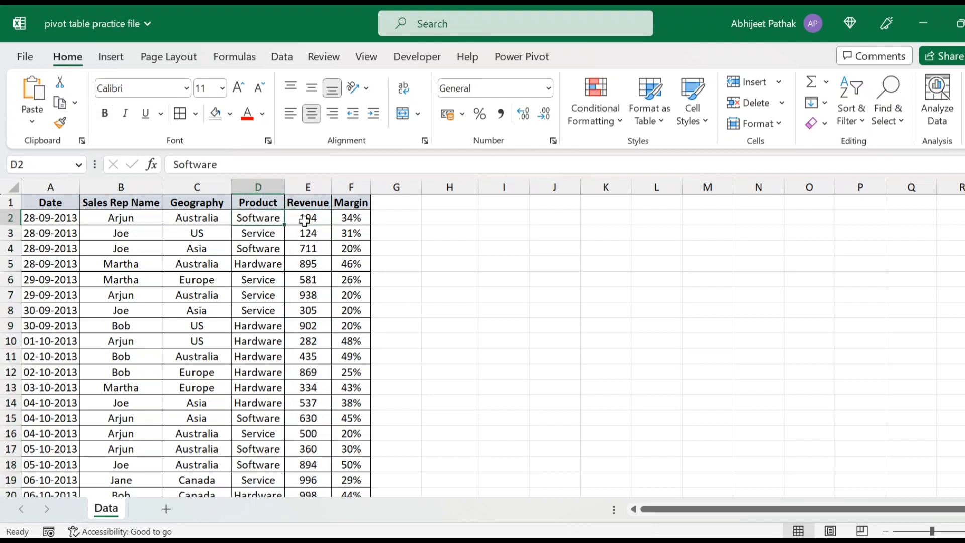
{"action": "left_click", "coordinate": [144, 219]}
{"action": "left_click", "coordinate": [296, 216]}
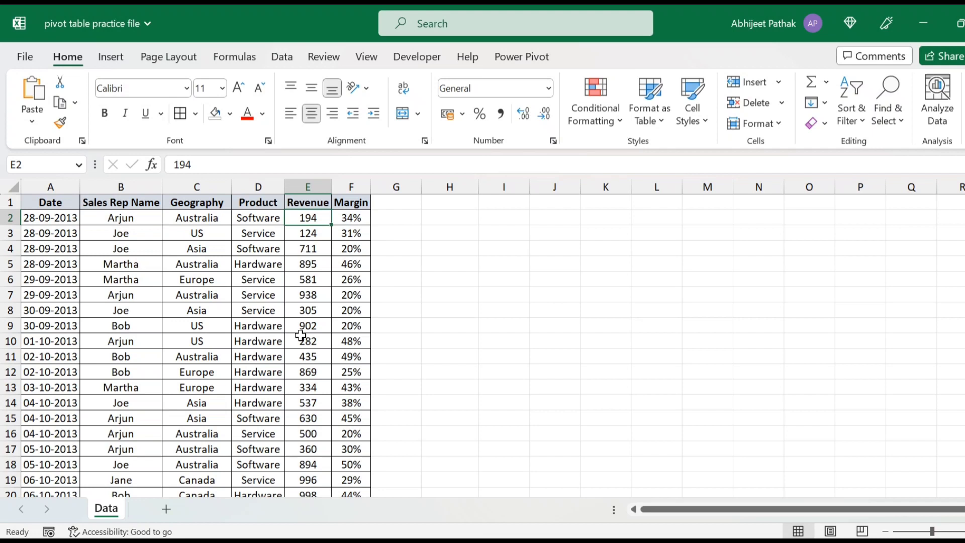
{"action": "left_click", "coordinate": [312, 233]}
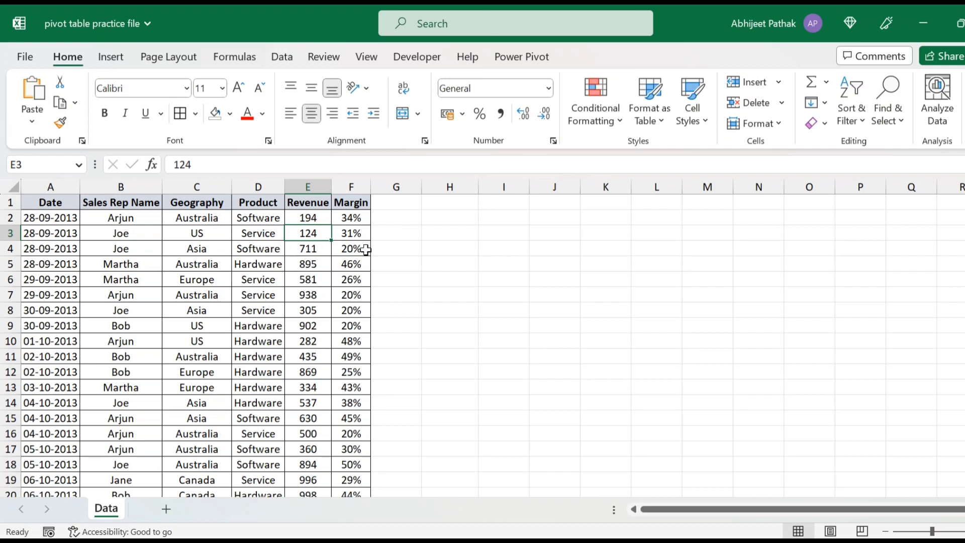
Apply blue gradient-fill data bars to the entire Revenue column with conditional formatting.
{"action": "left_click", "coordinate": [308, 182]}
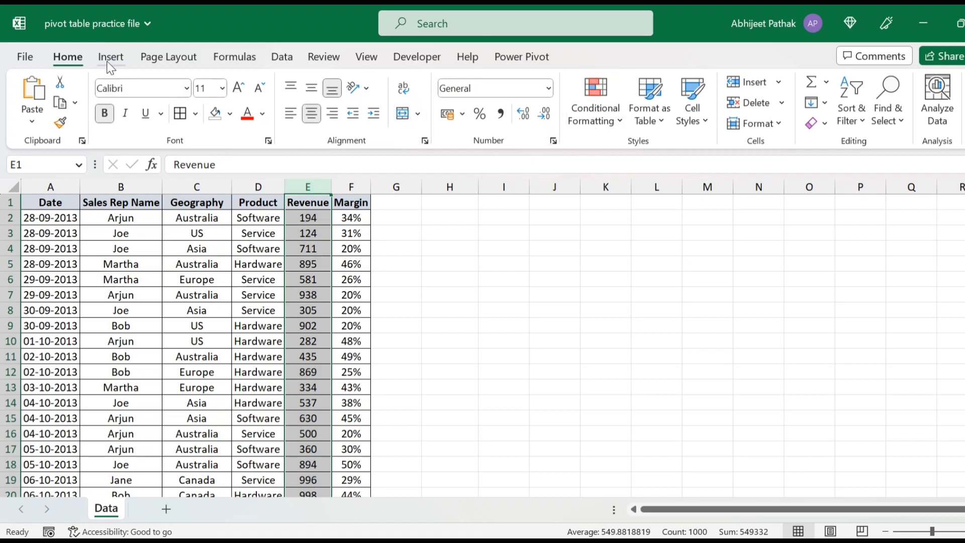
{"action": "left_click", "coordinate": [607, 112]}
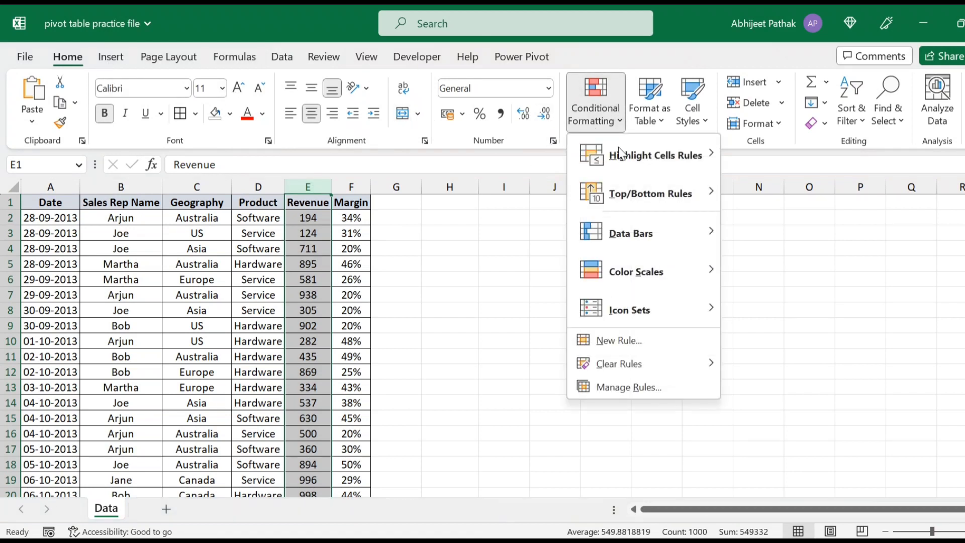
{"action": "mouse_move", "coordinate": [635, 234]}
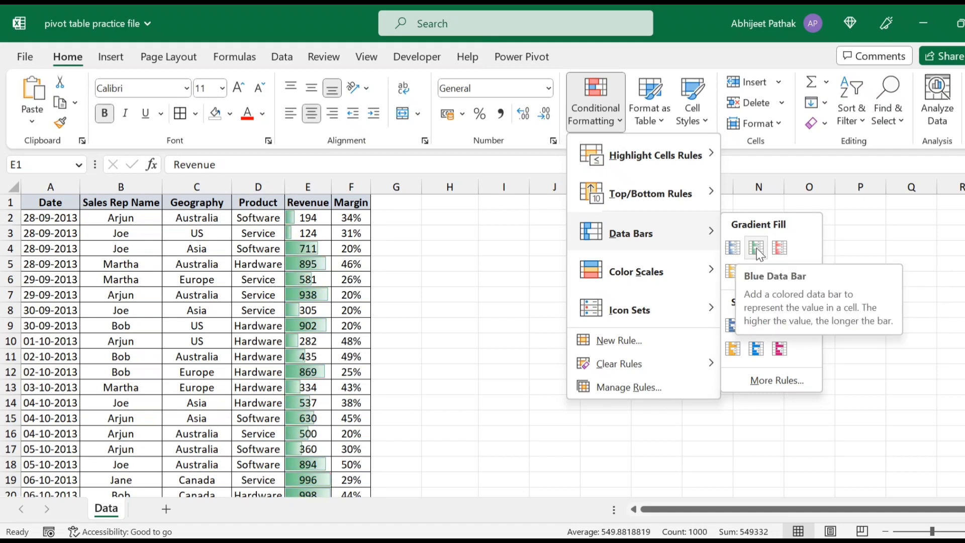
{"action": "left_click", "coordinate": [739, 248]}
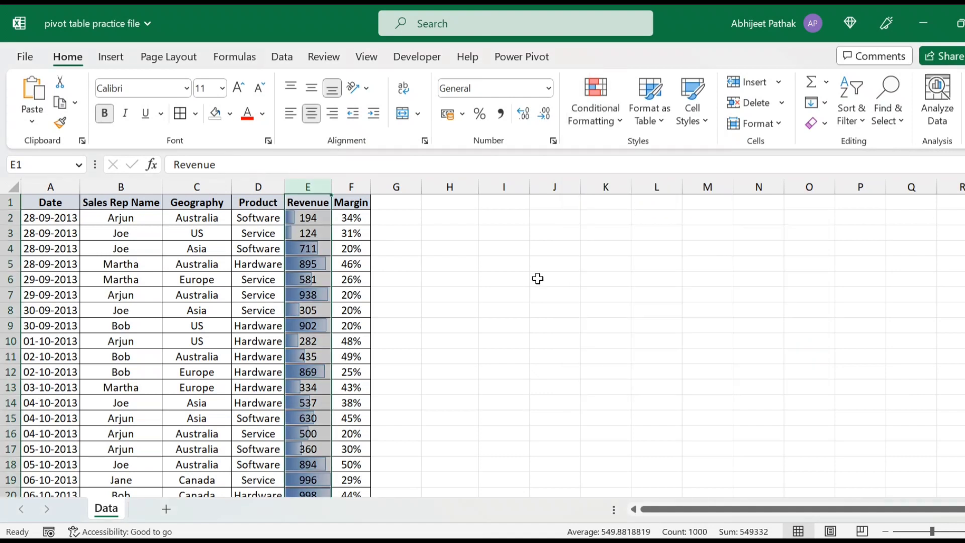
{"action": "left_click", "coordinate": [301, 251]}
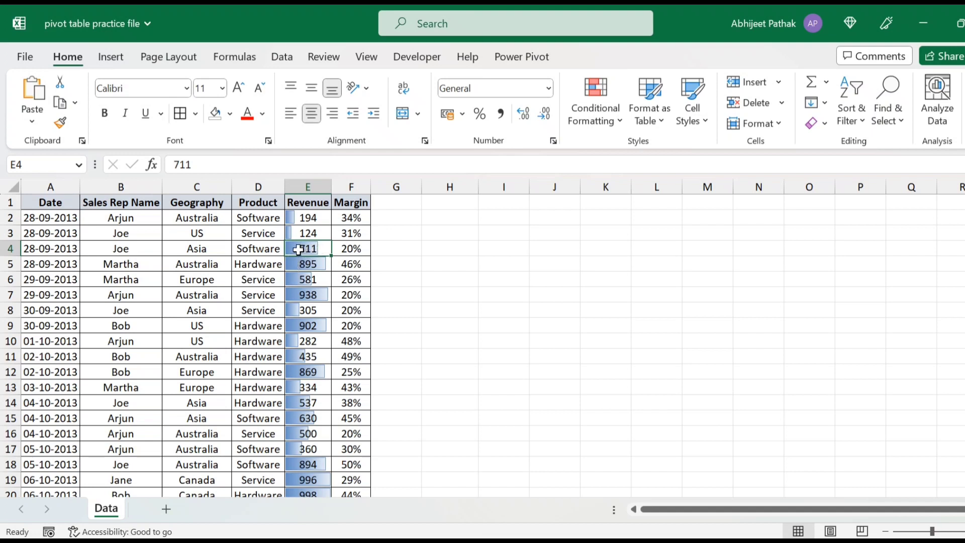
Add a filter to the Revenue column.
{"action": "left_click", "coordinate": [308, 184]}
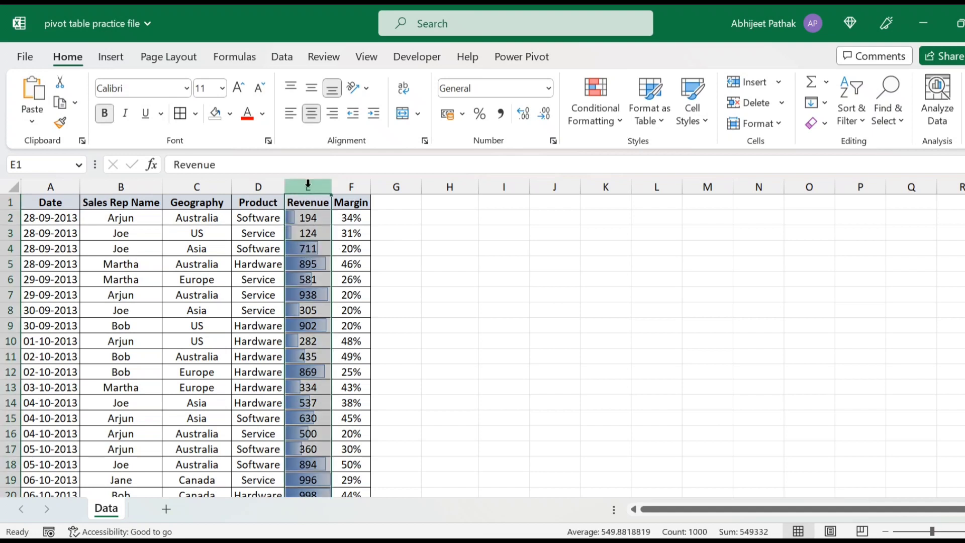
{"action": "key", "text": "ctrl+shift+l"}
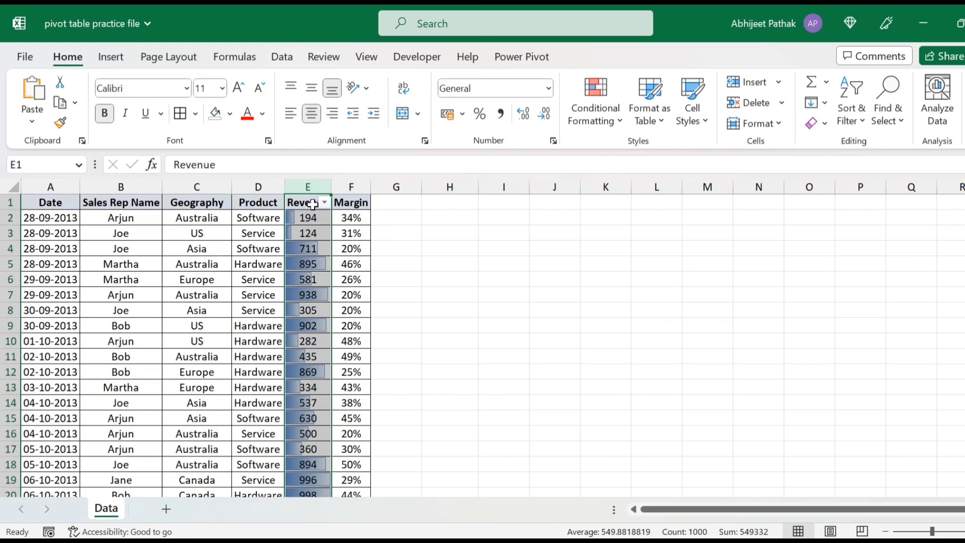
{"action": "left_click", "coordinate": [312, 204]}
{"action": "left_click", "coordinate": [617, 122]}
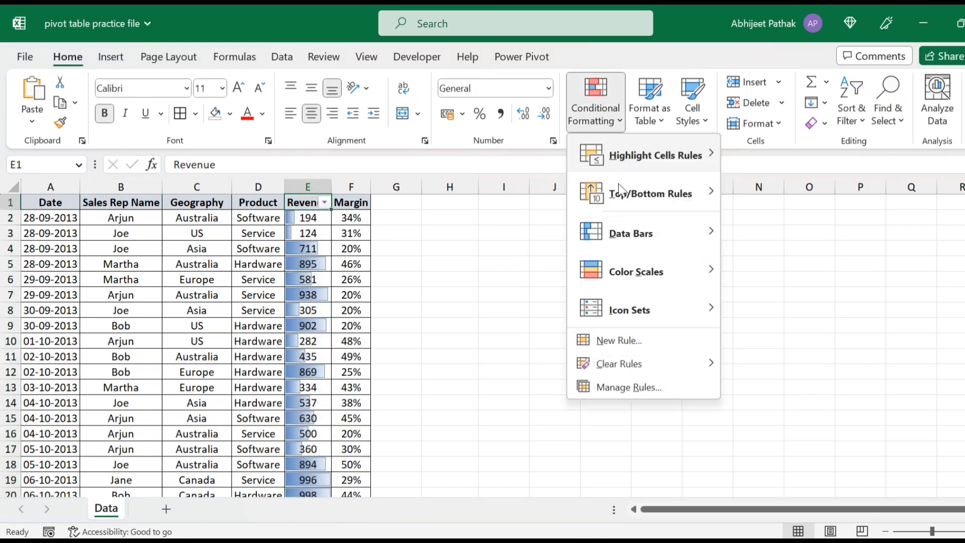
{"action": "left_click", "coordinate": [339, 246]}
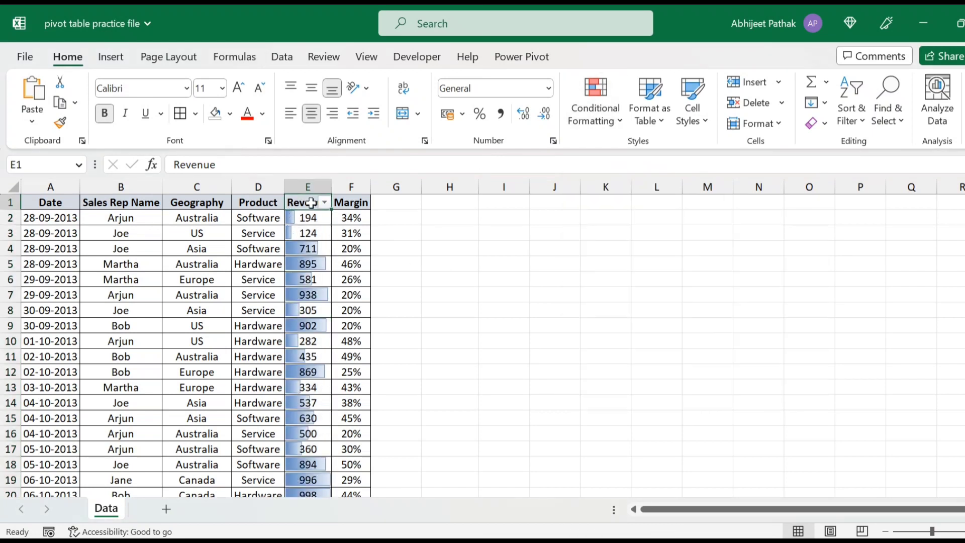
{"action": "left_click", "coordinate": [324, 202]}
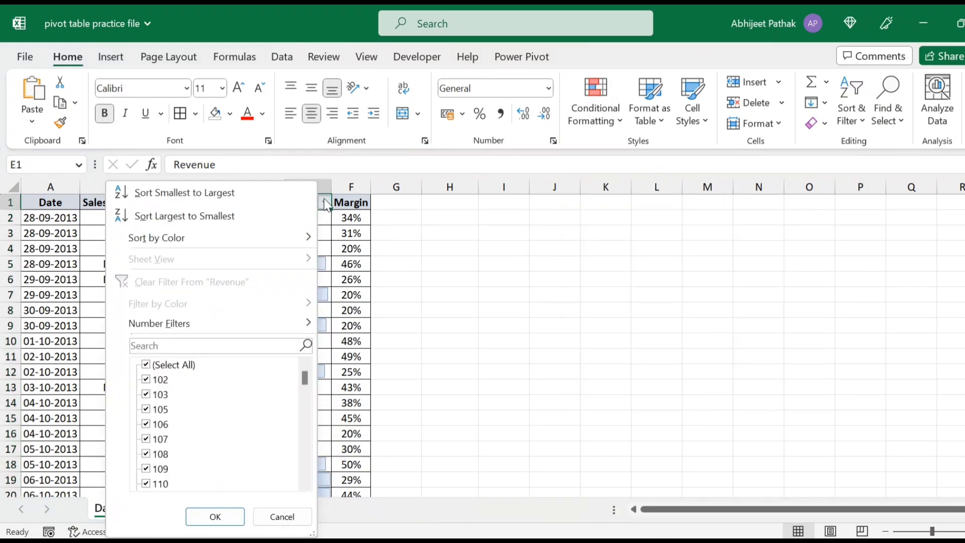
{"action": "left_click", "coordinate": [196, 221]}
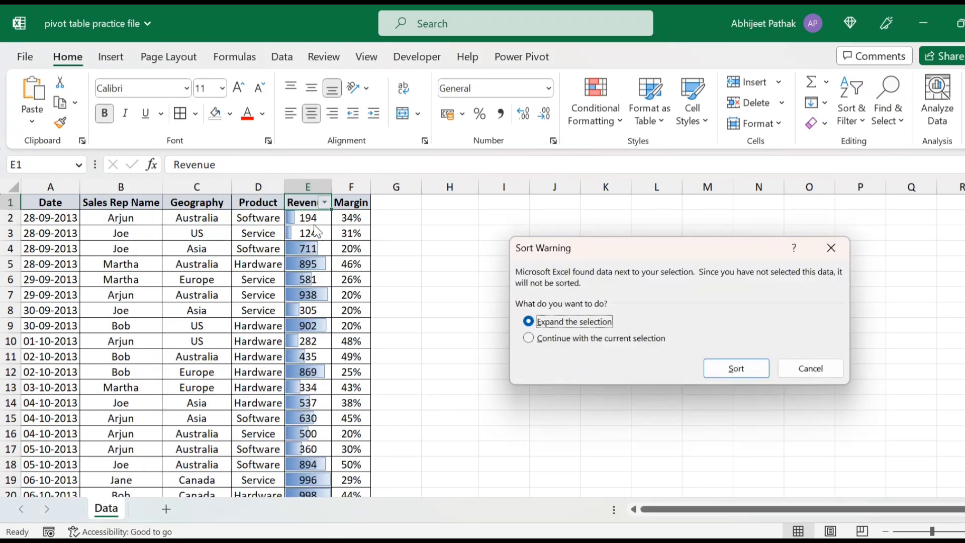
{"action": "left_click", "coordinate": [823, 367]}
Sort Revenue from largest to smallest, expanding the selection to the adjacent columns, and undo the sort.
{"action": "left_click", "coordinate": [304, 218]}
{"action": "left_click", "coordinate": [304, 202]}
{"action": "left_click", "coordinate": [325, 202]}
{"action": "left_click", "coordinate": [188, 215]}
{"action": "left_click", "coordinate": [736, 368]}
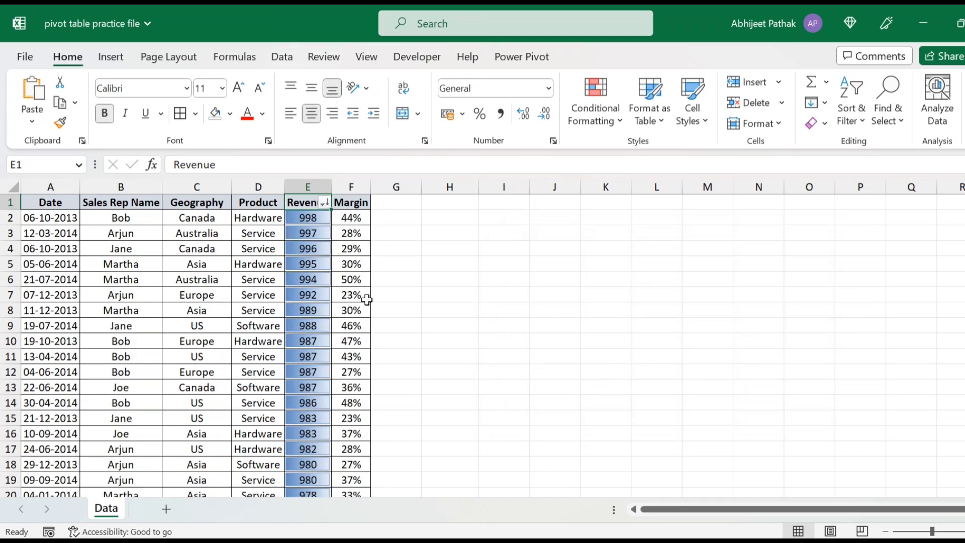
{"action": "left_click", "coordinate": [303, 222]}
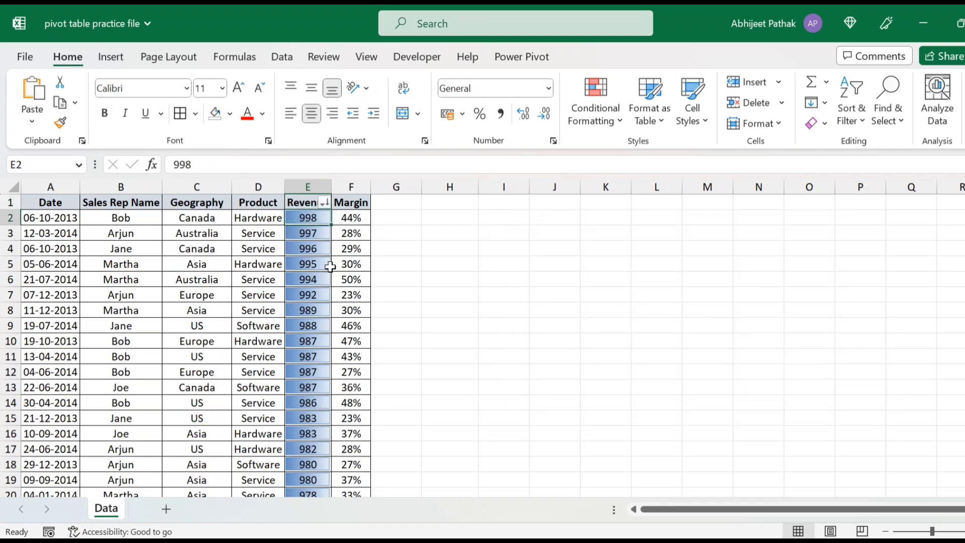
{"action": "left_click", "coordinate": [306, 205]}
{"action": "key", "text": "ctrl+z"}
Set the Revenue value in cell E2 to 998 to check its data bar, and undo the change.
{"action": "left_click", "coordinate": [318, 220]}
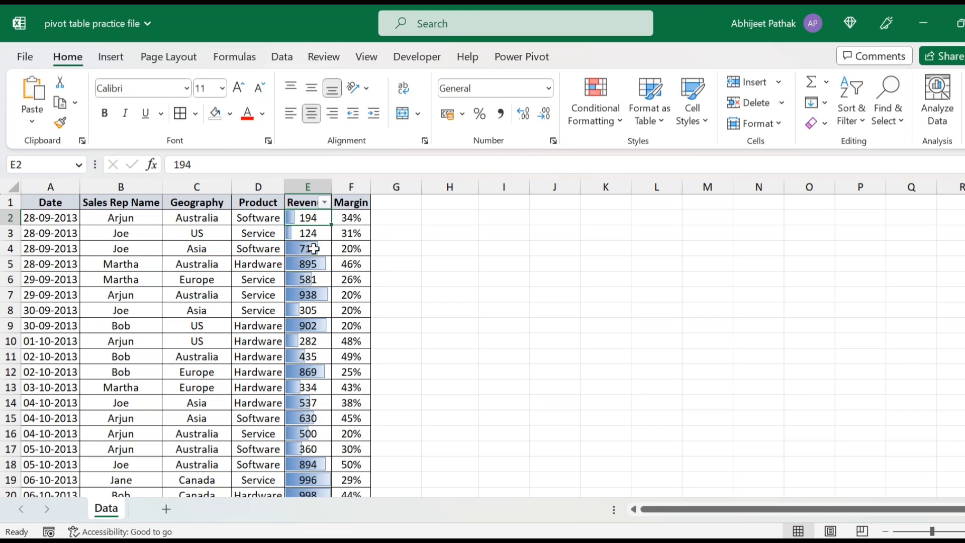
{"action": "type", "text": "998"}
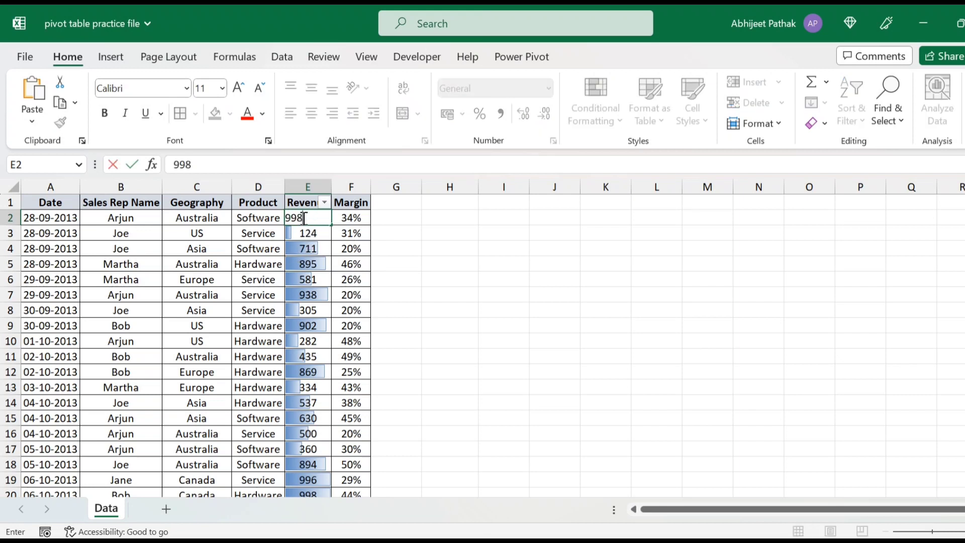
{"action": "key", "text": "Return"}
{"action": "left_click", "coordinate": [277, 231]}
{"action": "left_click", "coordinate": [319, 219]}
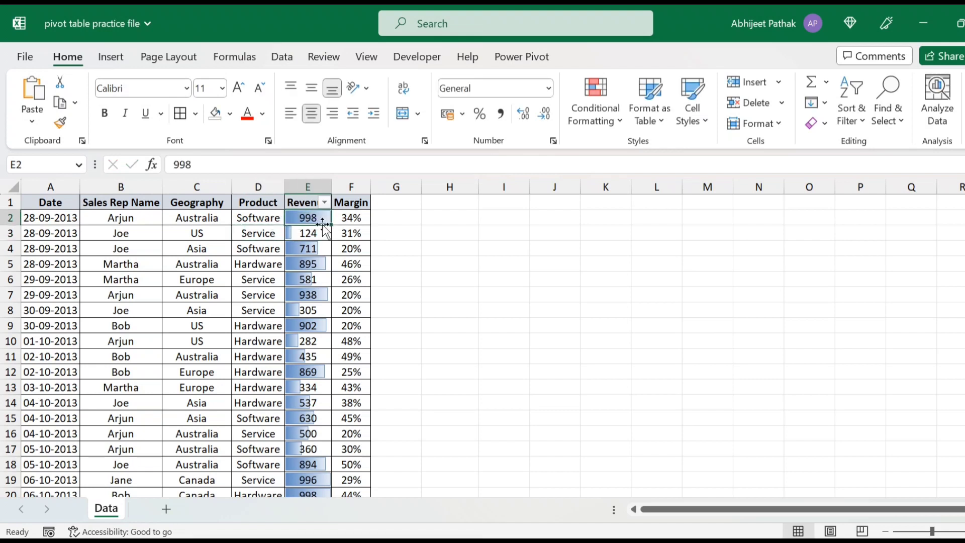
{"action": "key", "text": "ctrl+z"}
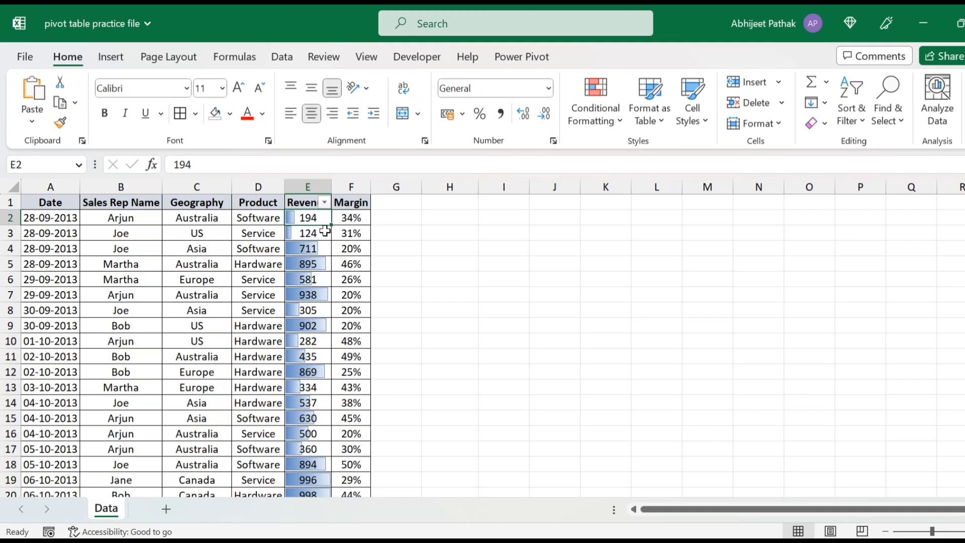
Sort the expanded data range by Revenue in descending order again, and undo that sort.
{"action": "left_click", "coordinate": [324, 202]}
{"action": "key", "text": "Escape"}
{"action": "left_click", "coordinate": [735, 367]}
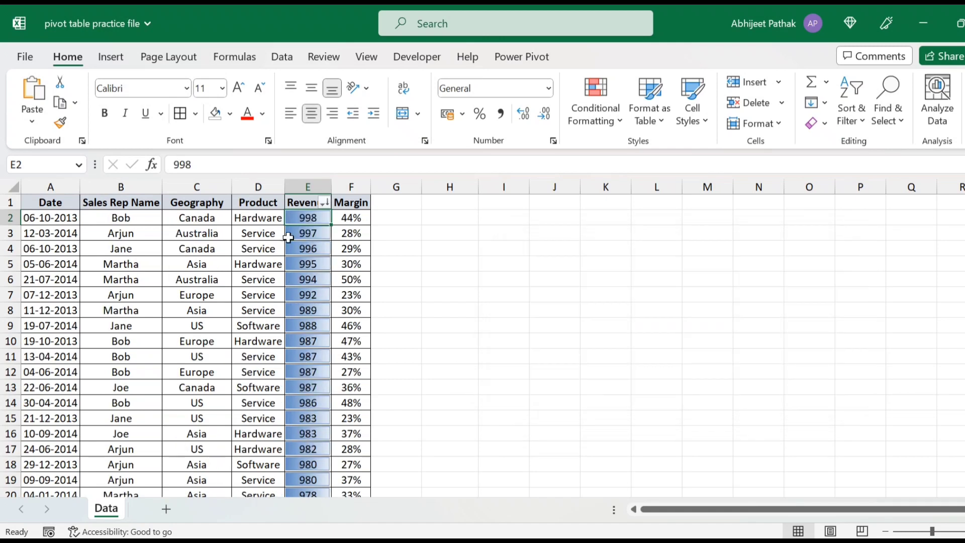
{"action": "key", "text": "ctrl+z"}
{"action": "left_click", "coordinate": [309, 218]}
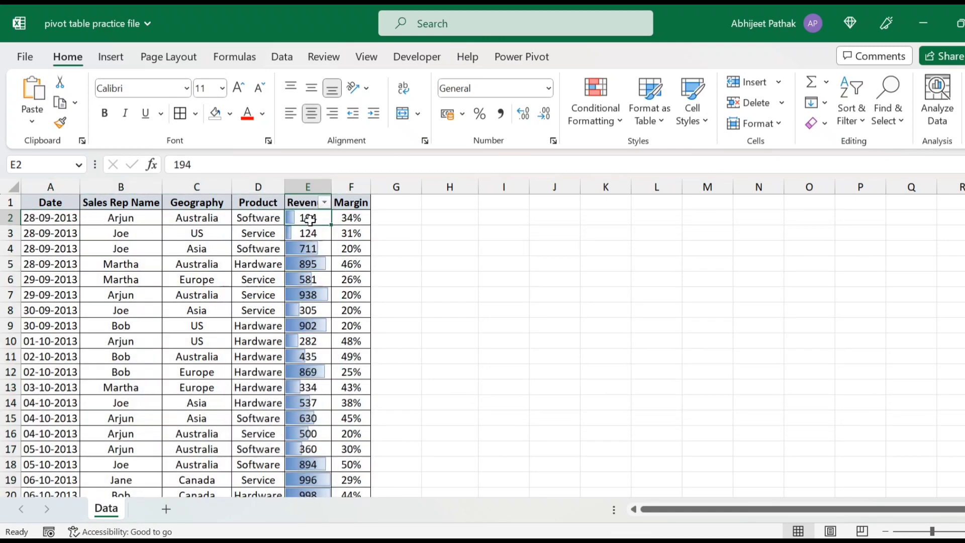
Clear the conditional formatting rules from the entire sheet, and undo the clearing.
{"action": "left_click", "coordinate": [307, 186]}
{"action": "left_click", "coordinate": [598, 113]}
{"action": "mouse_move", "coordinate": [631, 364]}
{"action": "left_click", "coordinate": [785, 388]}
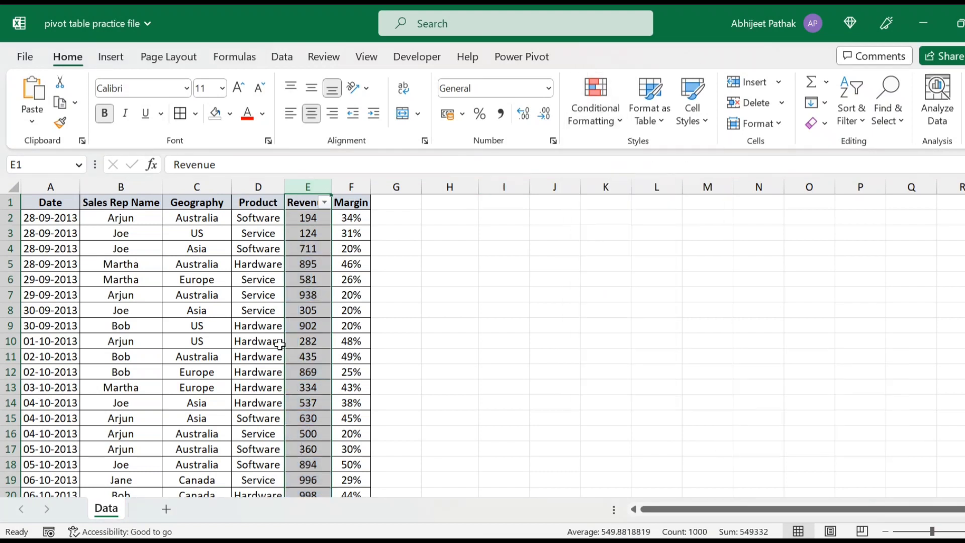
{"action": "left_click", "coordinate": [586, 109]}
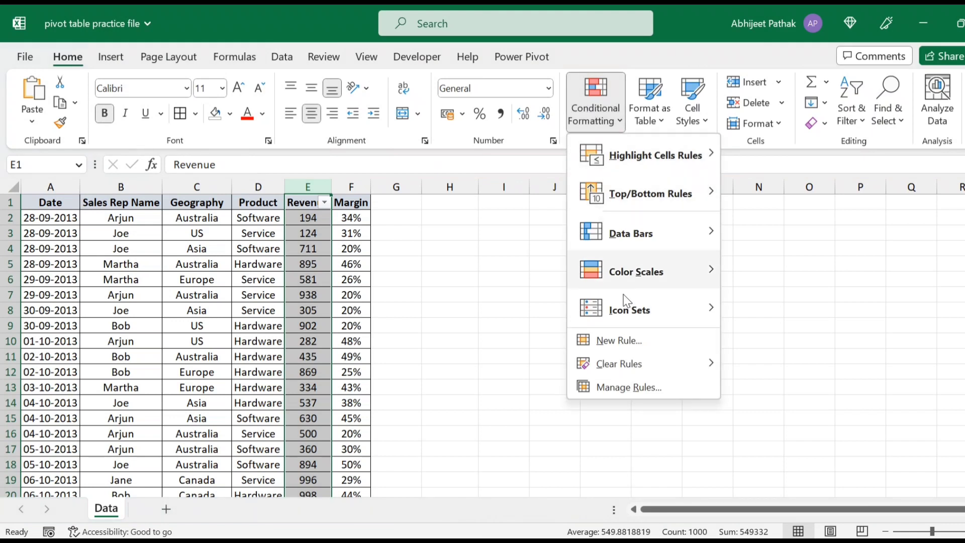
{"action": "left_click", "coordinate": [438, 295]}
{"action": "key", "text": "ctrl+z"}
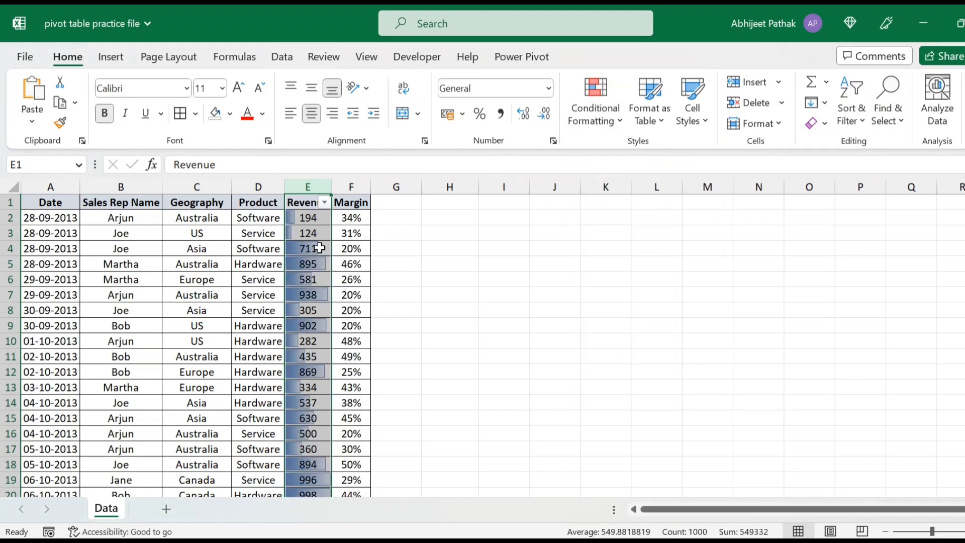
Review the settings of the Revenue column's data bar rule in the Rules Manager and close it without editing.
{"action": "left_click", "coordinate": [590, 115]}
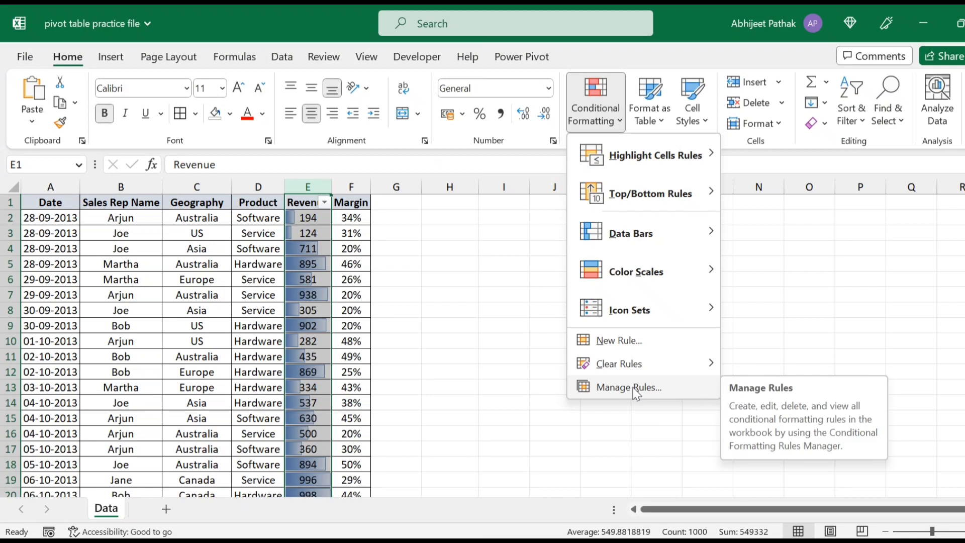
{"action": "left_click", "coordinate": [632, 388]}
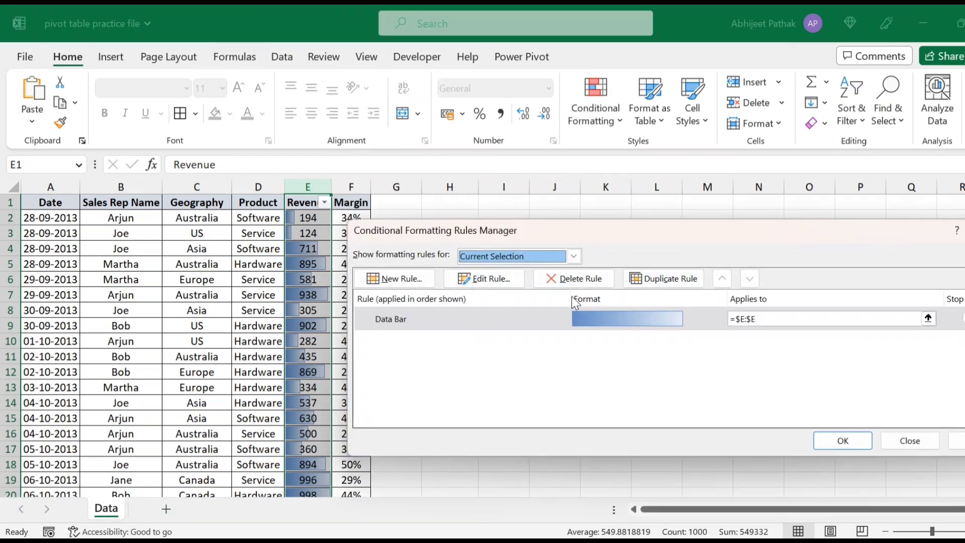
{"action": "left_click", "coordinate": [483, 278]}
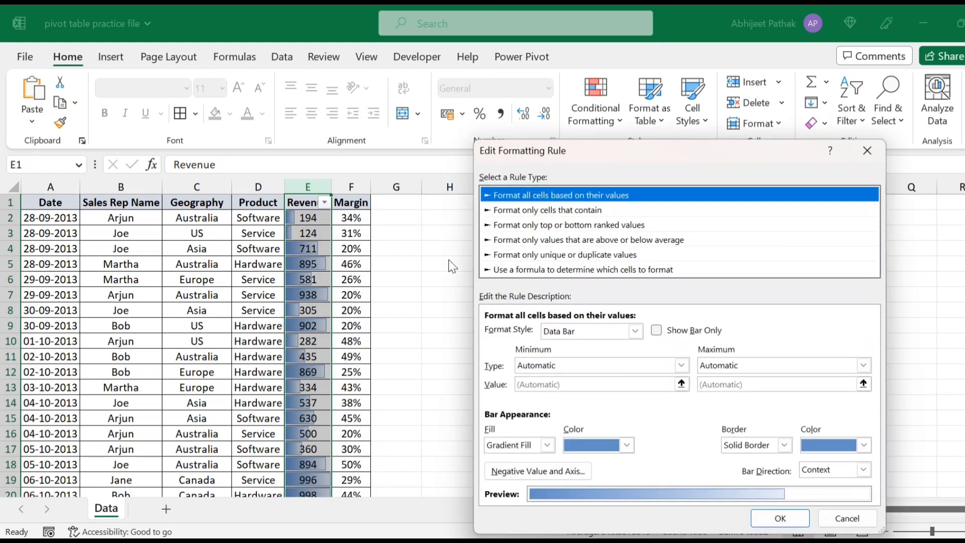
{"action": "left_click", "coordinate": [847, 517]}
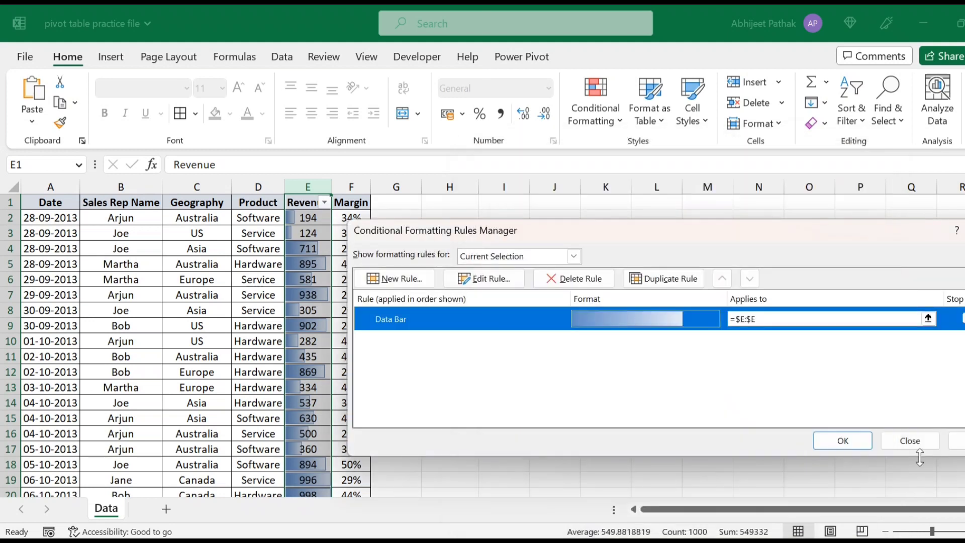
{"action": "left_click", "coordinate": [889, 440]}
Clear the conditional formatting rules from the entire sheet.
{"action": "left_click", "coordinate": [597, 126]}
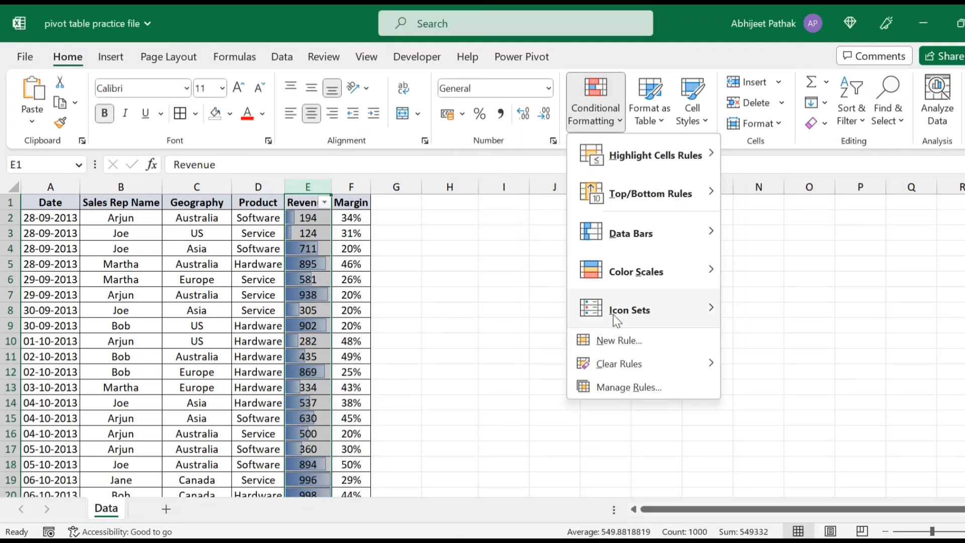
{"action": "mouse_move", "coordinate": [713, 363]}
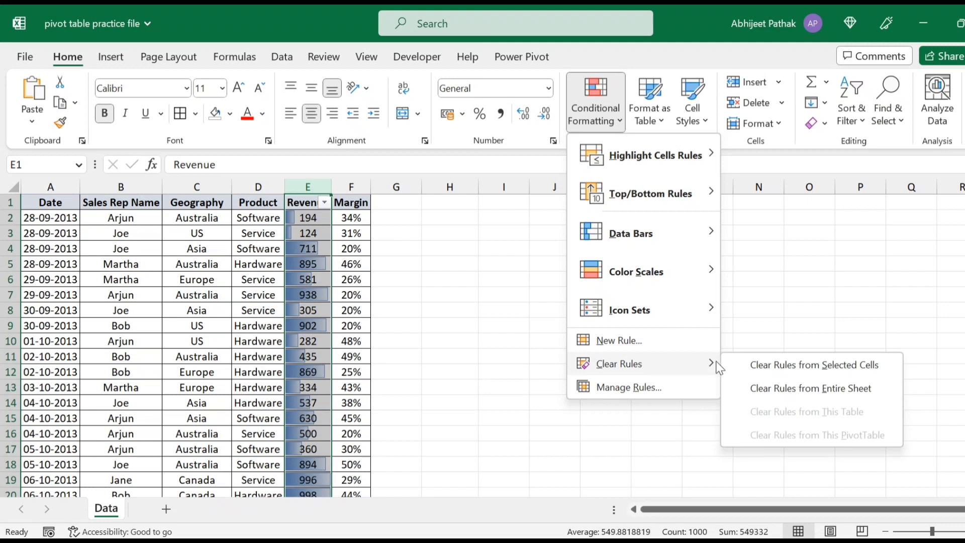
{"action": "left_click", "coordinate": [788, 388]}
Start a new formatting rule for the Revenue column that formats all cells based on their values with the Data Bar style.
{"action": "left_click", "coordinate": [597, 126]}
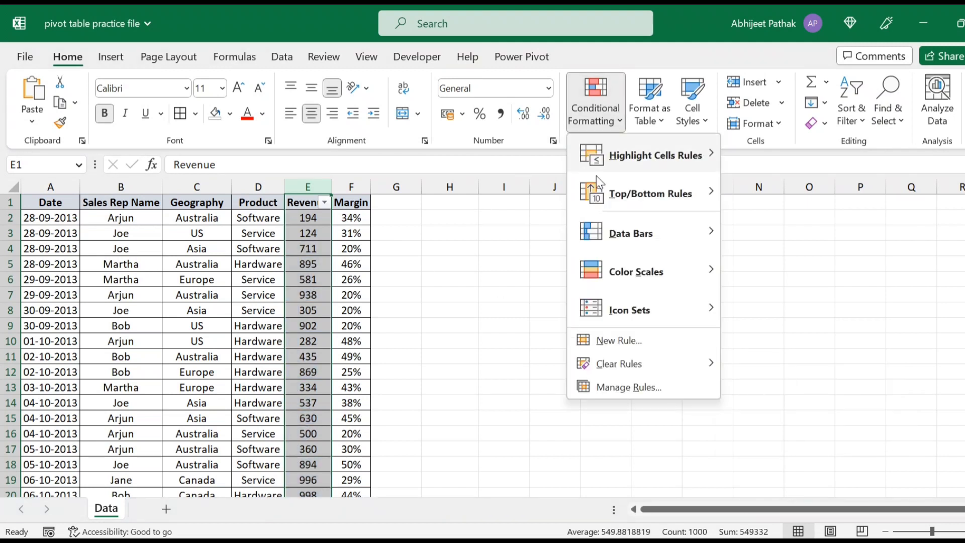
{"action": "left_click", "coordinate": [624, 340]}
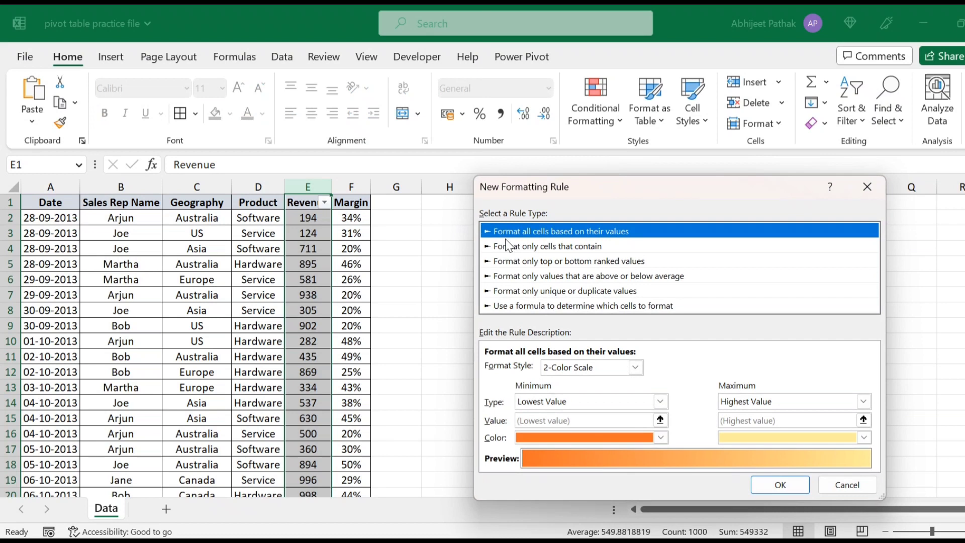
{"action": "left_click", "coordinate": [561, 371]}
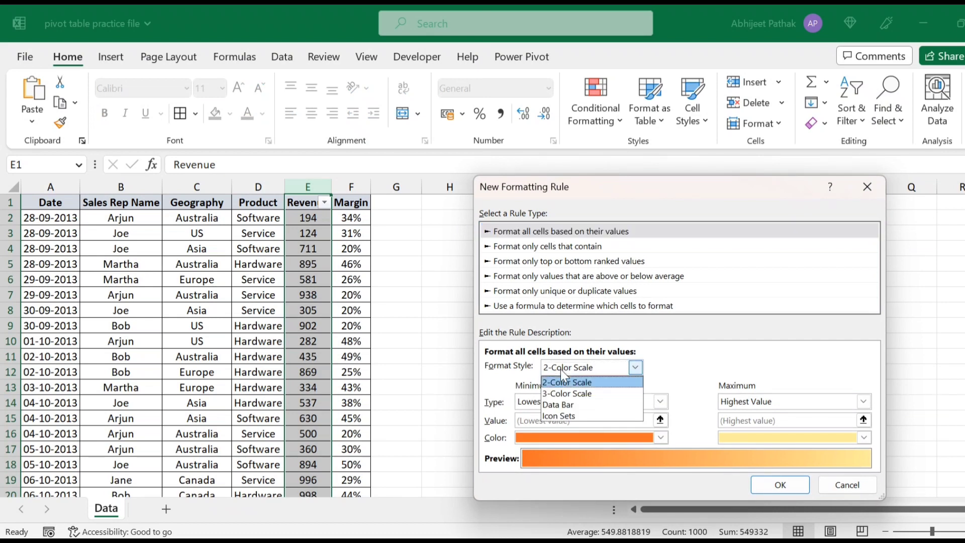
{"action": "left_click", "coordinate": [578, 407]}
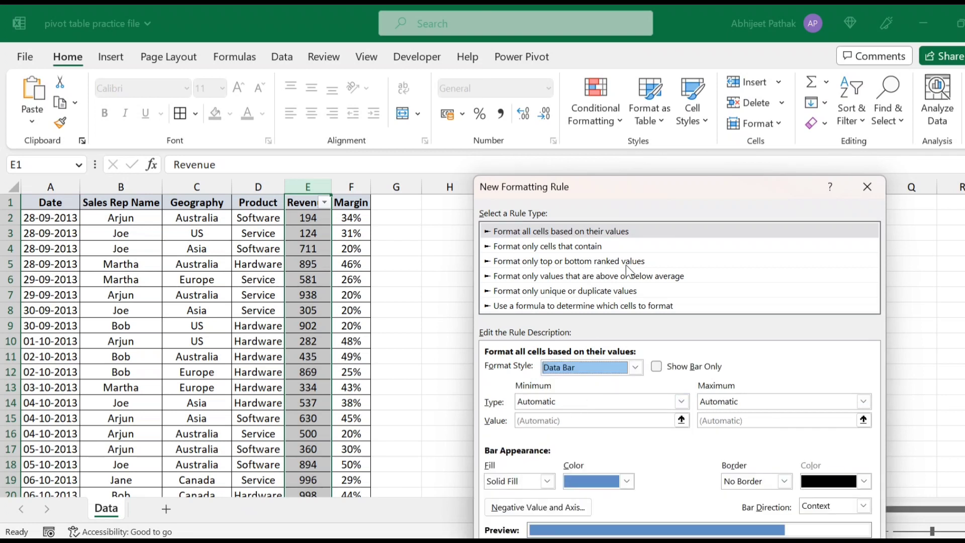
{"action": "left_click_drag", "start_coordinate": [619, 200], "coordinate": [578, 98]}
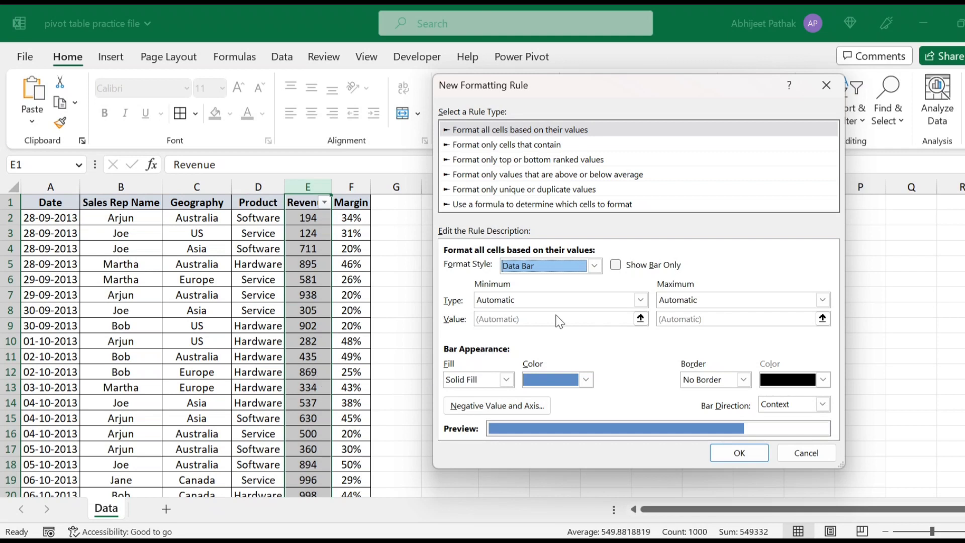
Set the data bar's minimum to the number 0 and its maximum to the number 4000.
{"action": "left_click", "coordinate": [540, 301]}
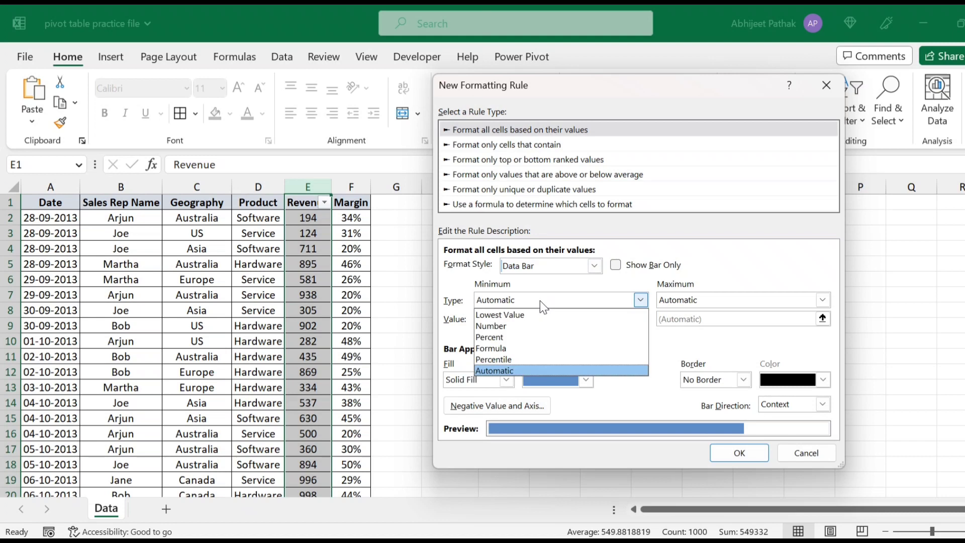
{"action": "left_click", "coordinate": [503, 328]}
{"action": "left_click", "coordinate": [514, 318]}
{"action": "left_click", "coordinate": [709, 300]}
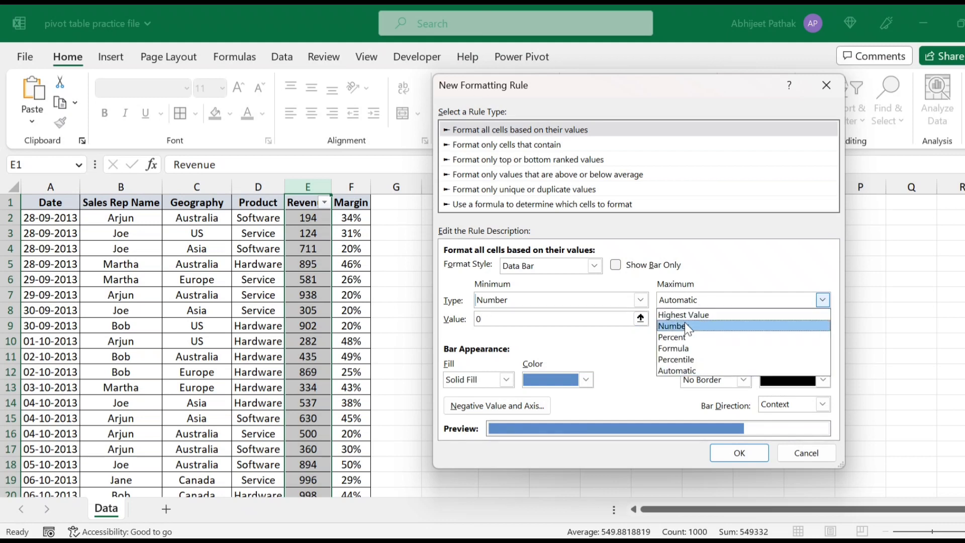
{"action": "left_click", "coordinate": [685, 324]}
{"action": "left_click", "coordinate": [696, 319]}
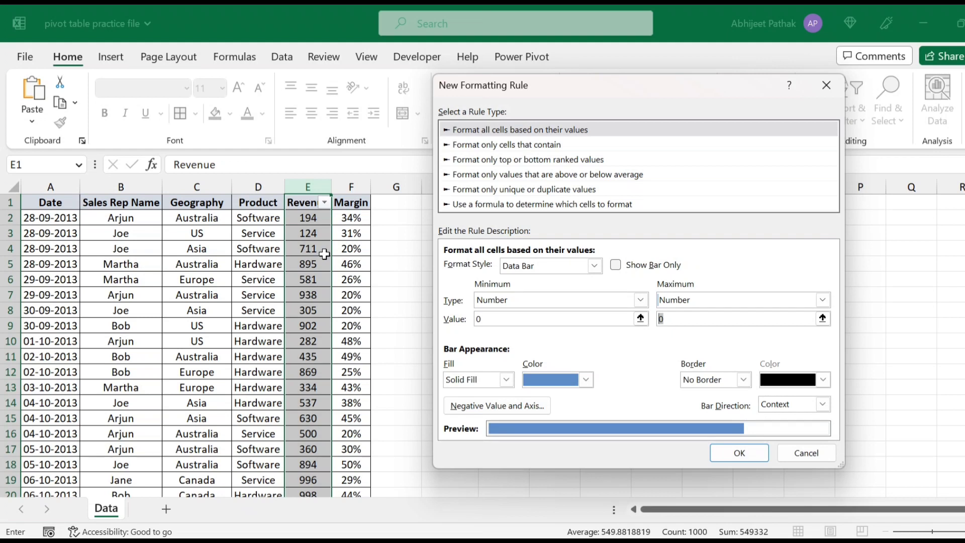
{"action": "type", "text": "4000"}
Try a gradient fill for the data bars, switch back to solid fill and apply the new rule.
{"action": "left_click", "coordinate": [506, 379]}
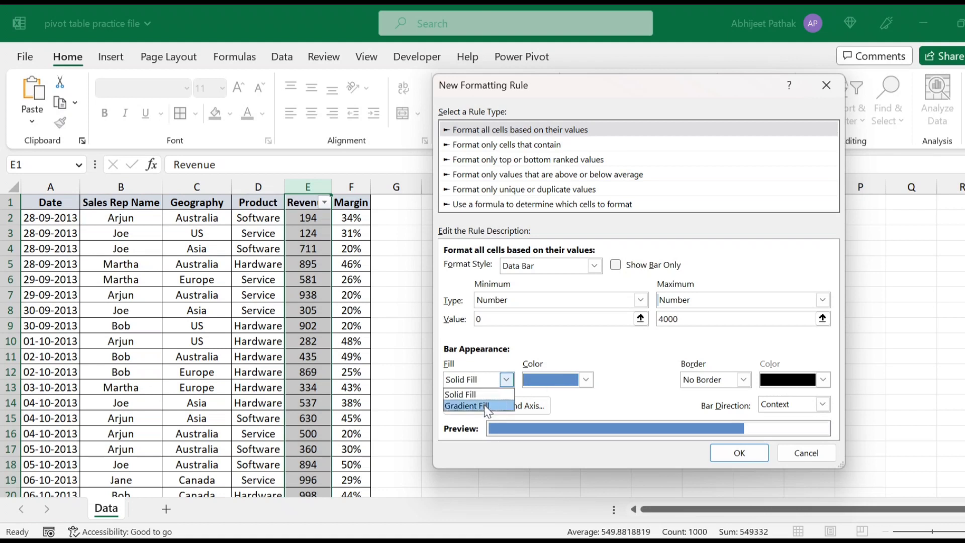
{"action": "left_click", "coordinate": [478, 406]}
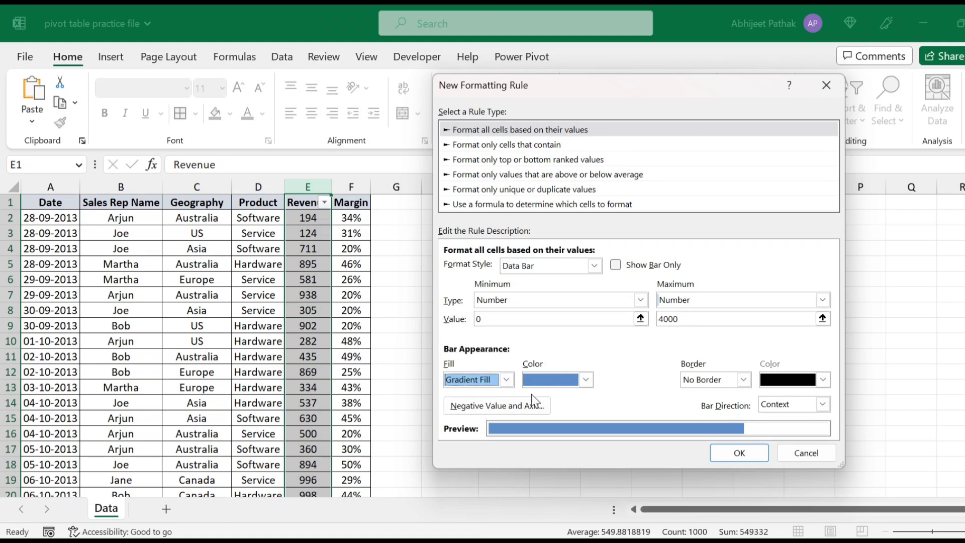
{"action": "left_click", "coordinate": [559, 385]}
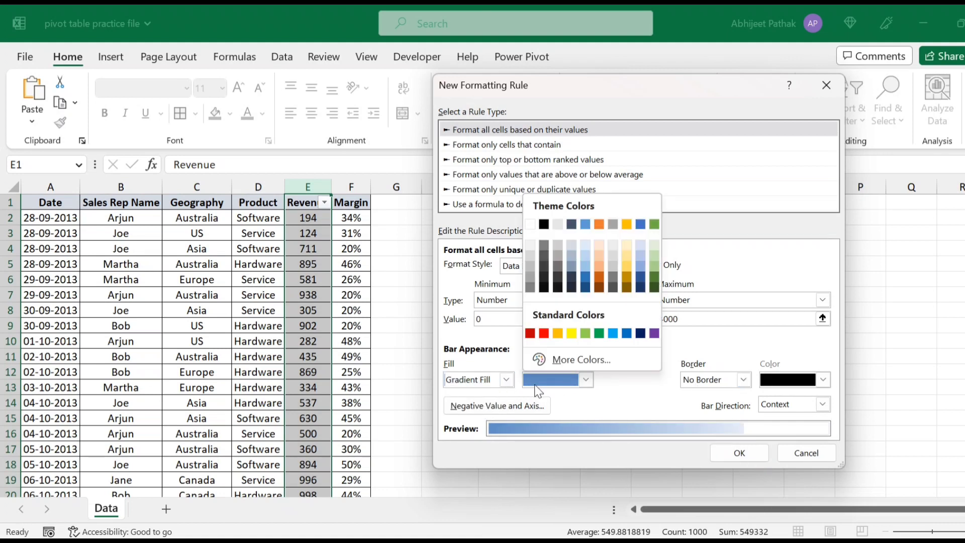
{"action": "left_click", "coordinate": [506, 379]}
{"action": "left_click", "coordinate": [483, 393]}
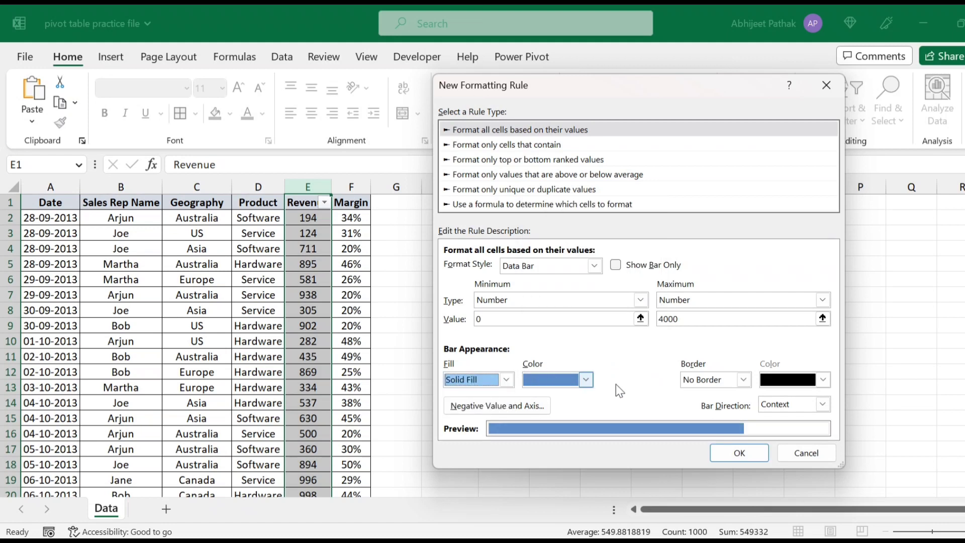
{"action": "left_click", "coordinate": [722, 452]}
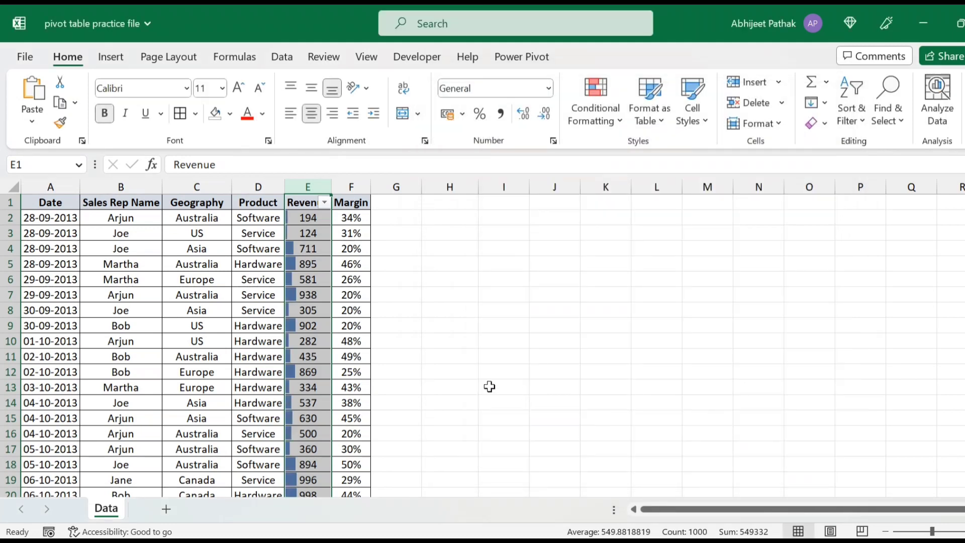
Examine how the data bars scale with the values down the Revenue column.
{"action": "left_click", "coordinate": [310, 229]}
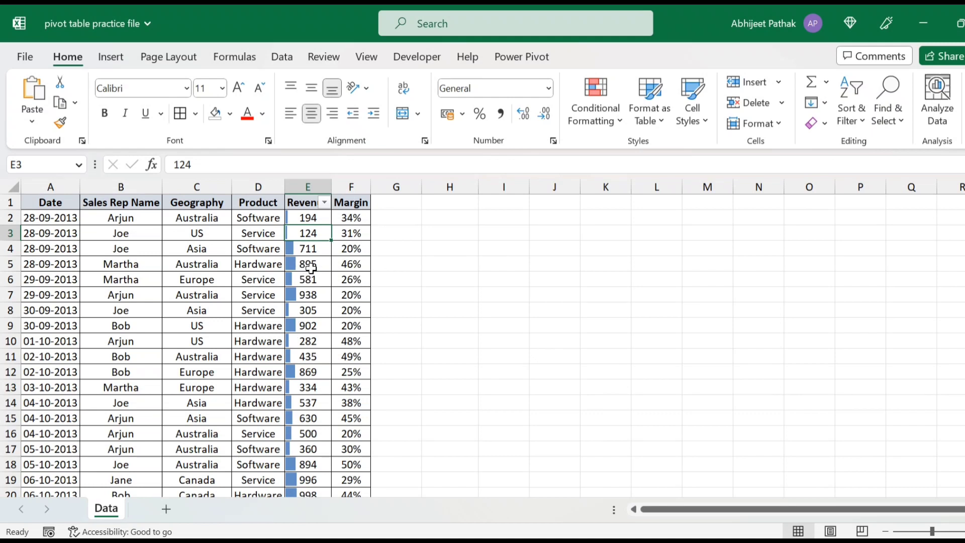
{"action": "left_click", "coordinate": [308, 249]}
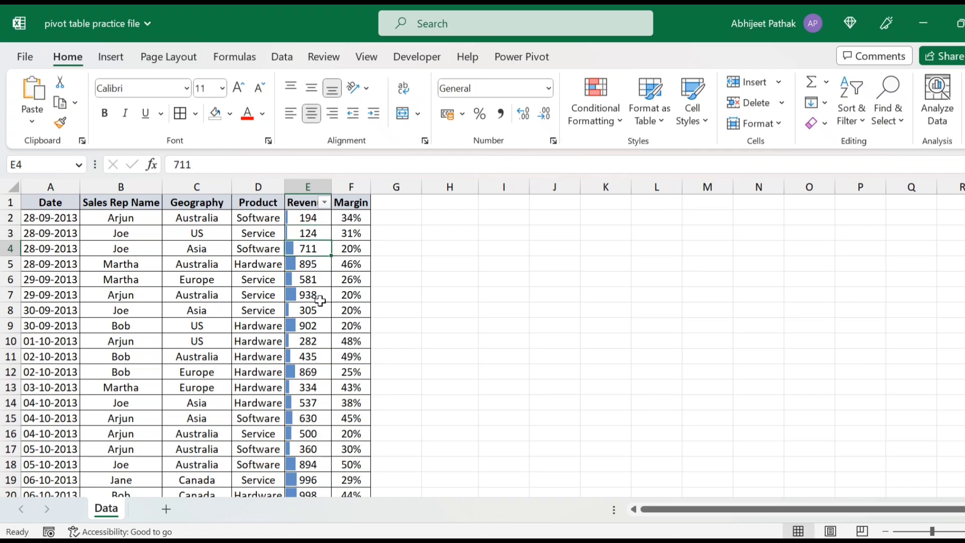
{"action": "scroll", "coordinate": [327, 327], "scroll_direction": "down", "scroll_amount": 13}
{"action": "scroll", "coordinate": [328, 345], "scroll_direction": "down", "scroll_amount": 18}
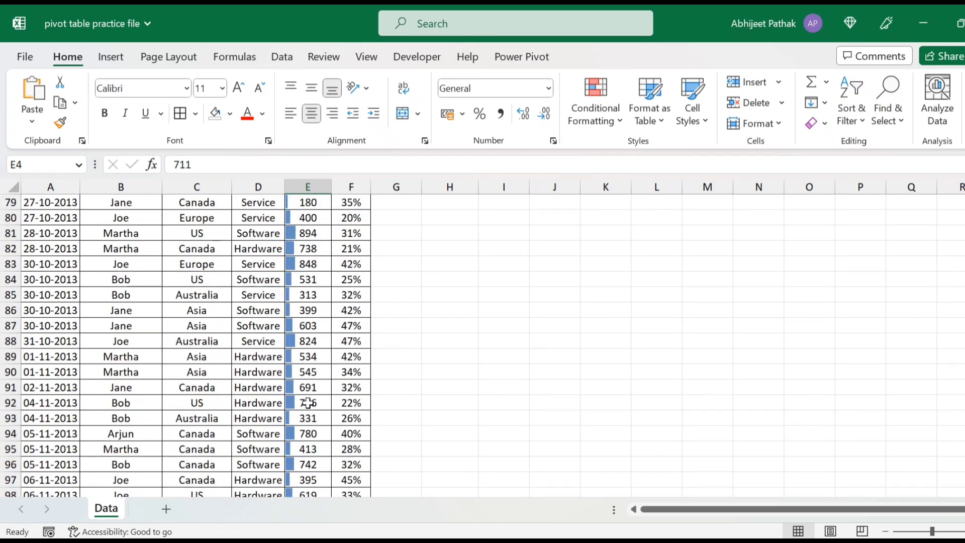
{"action": "scroll", "coordinate": [309, 403], "scroll_direction": "up", "scroll_amount": 5}
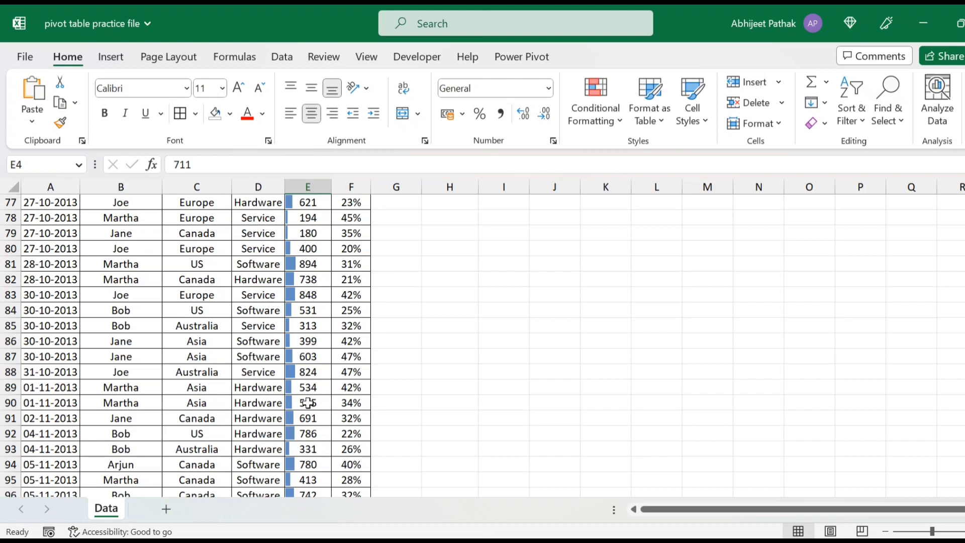
{"action": "scroll", "coordinate": [308, 403], "scroll_direction": "up", "scroll_amount": 12}
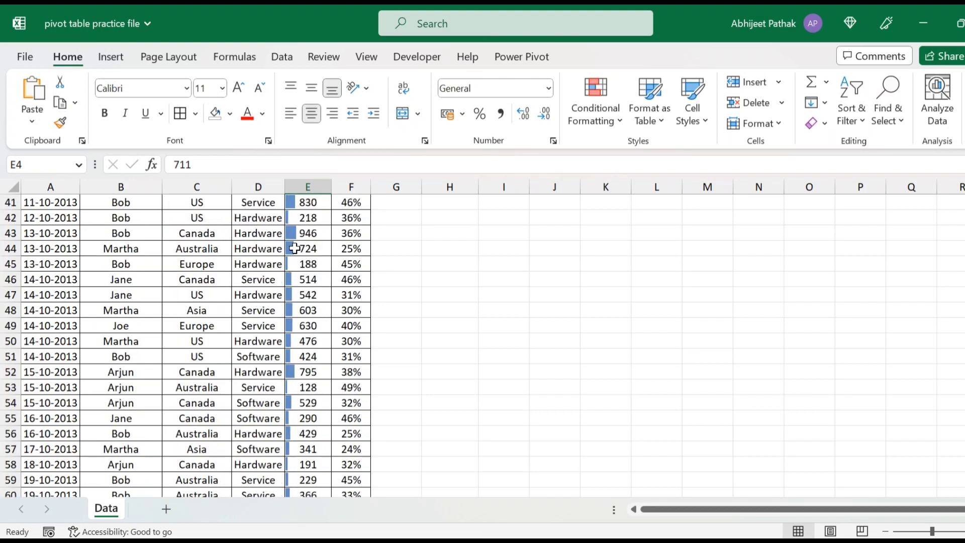
{"action": "scroll", "coordinate": [295, 248], "scroll_direction": "up", "scroll_amount": 13}
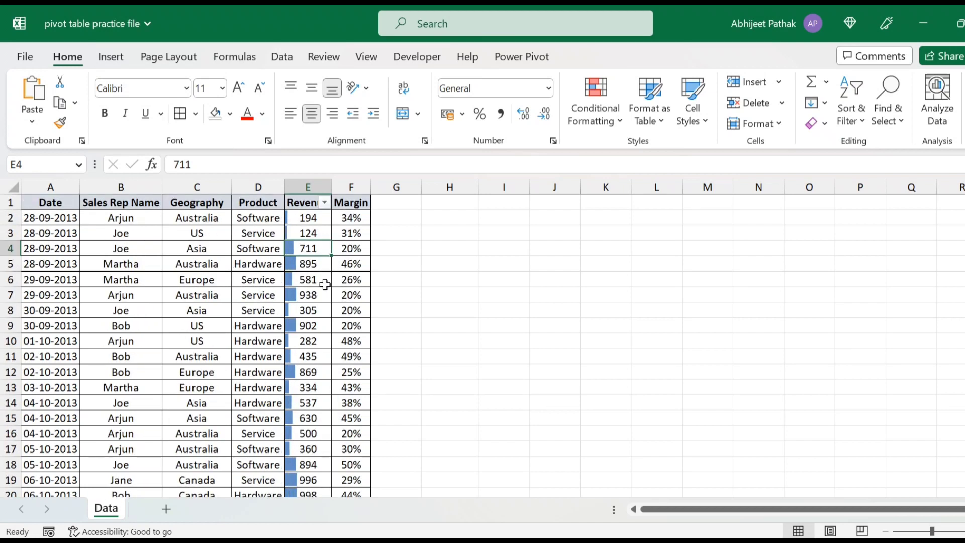
Set the Revenue value in cell E5 to 3000 to check its data bar, and undo the change.
{"action": "left_click", "coordinate": [313, 267]}
{"action": "type", "text": "3000"}
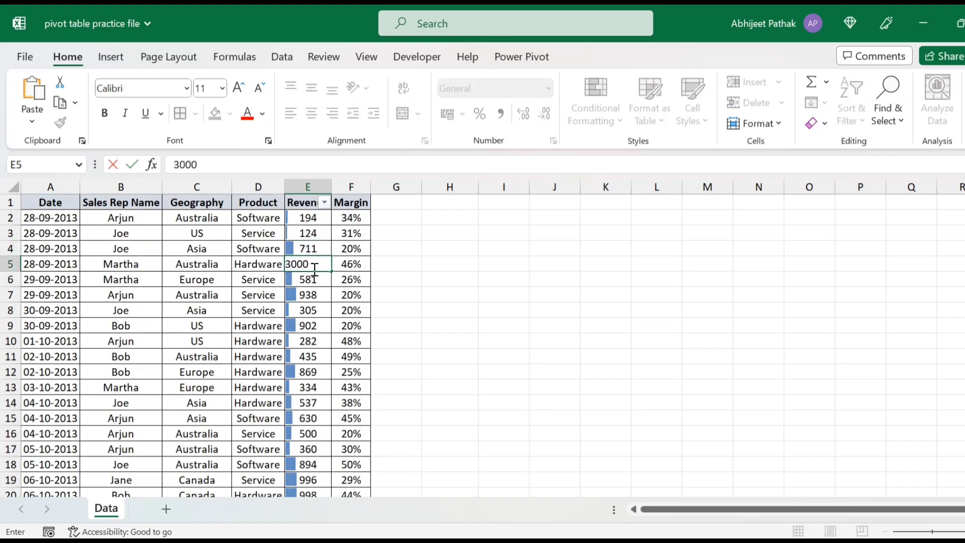
{"action": "key", "text": "Return"}
{"action": "left_click", "coordinate": [314, 263]}
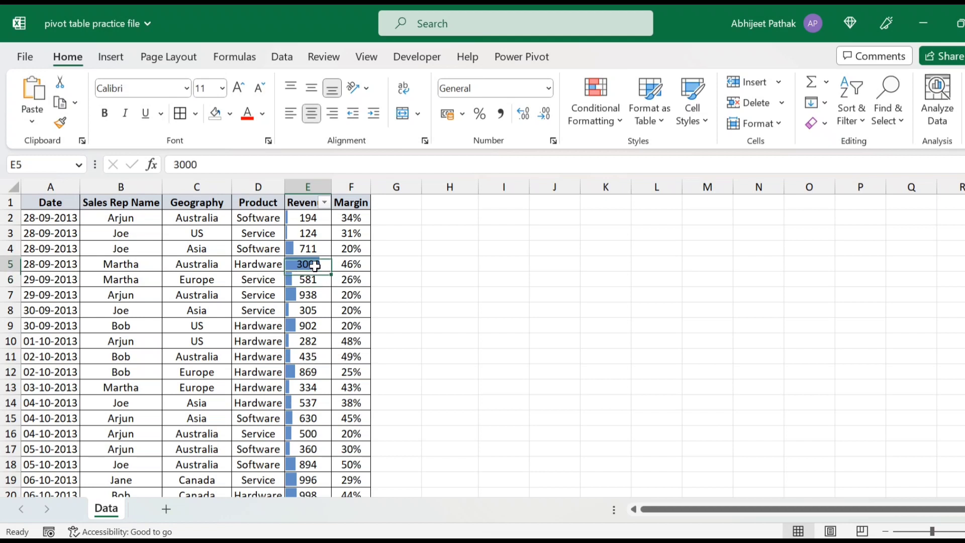
{"action": "key", "text": "ctrl+z"}
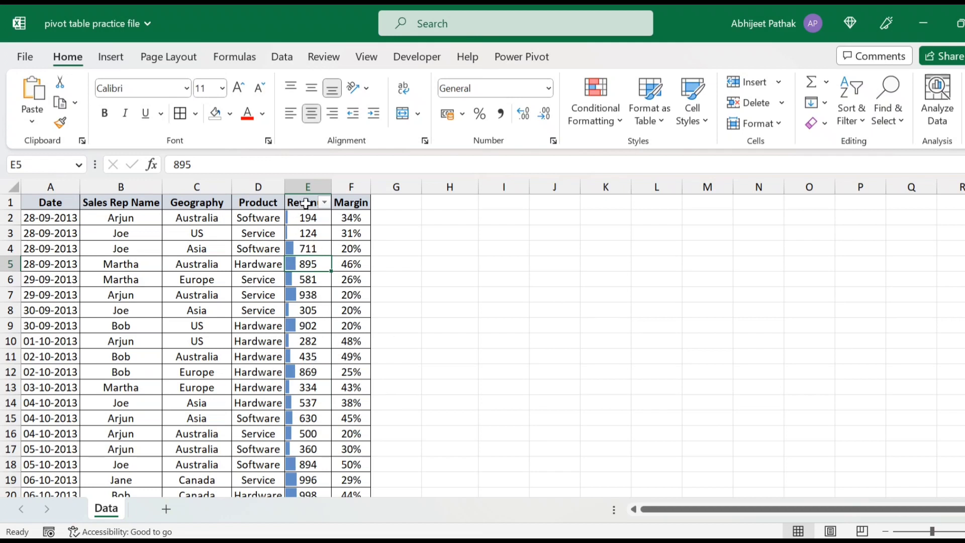
Edit the Revenue column's data bar rule to set its maximum value to 3000, and apply it.
{"action": "left_click", "coordinate": [308, 187]}
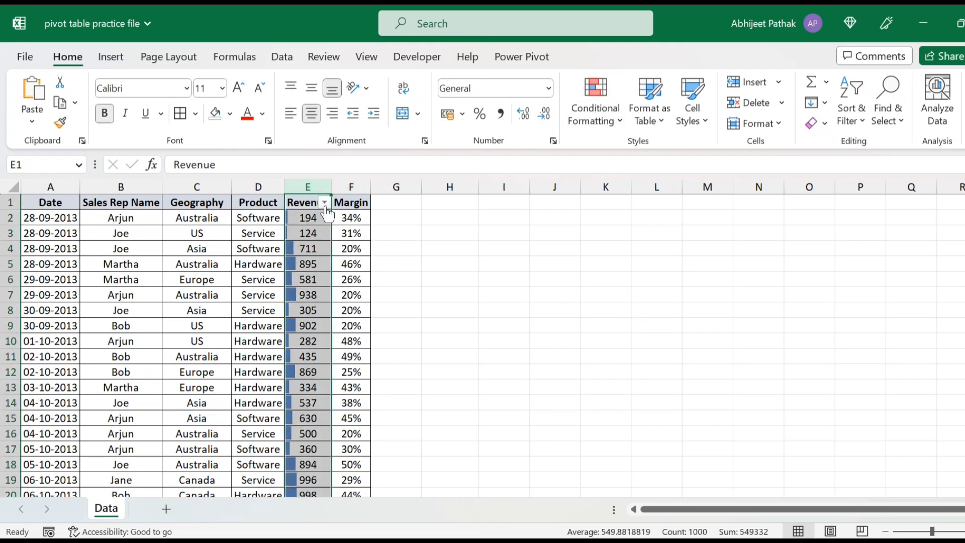
{"action": "left_click", "coordinate": [596, 111]}
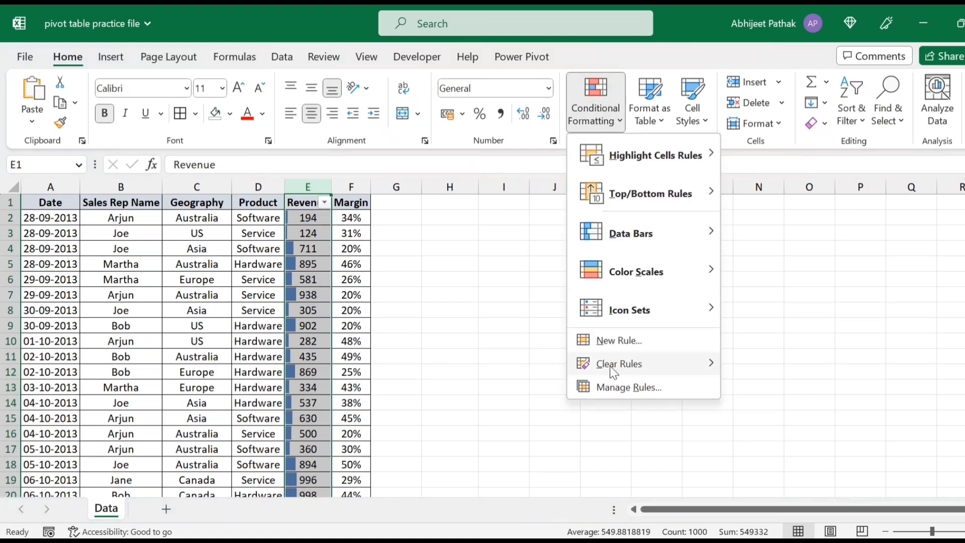
{"action": "left_click", "coordinate": [620, 386]}
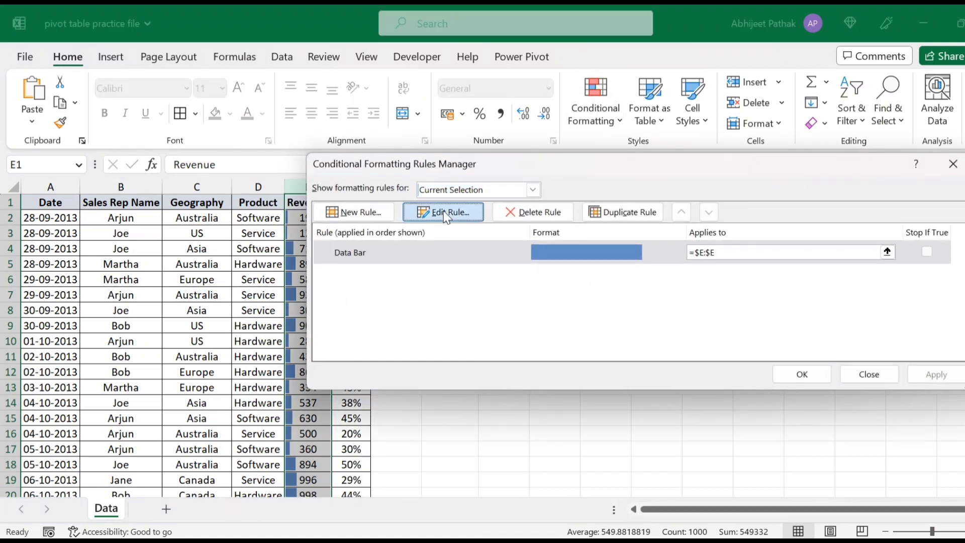
{"action": "left_click", "coordinate": [444, 210]}
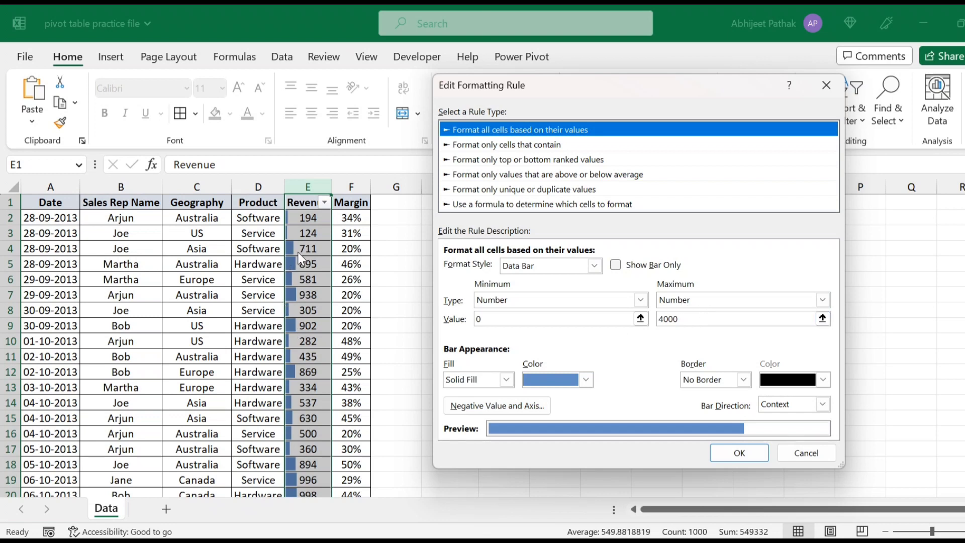
{"action": "left_click_drag", "start_coordinate": [681, 319], "coordinate": [588, 311]}
{"action": "type", "text": "3000"}
{"action": "left_click", "coordinate": [747, 455]}
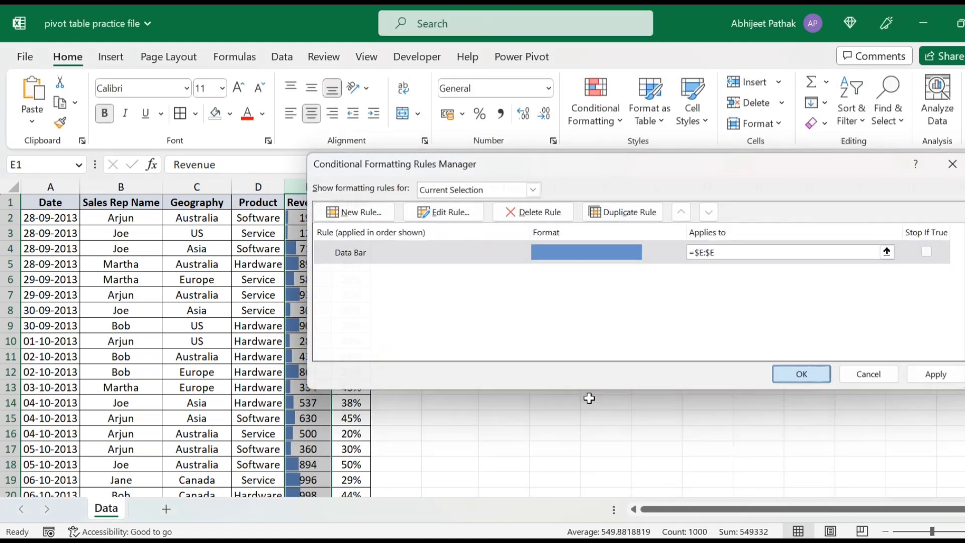
{"action": "key", "text": "Return"}
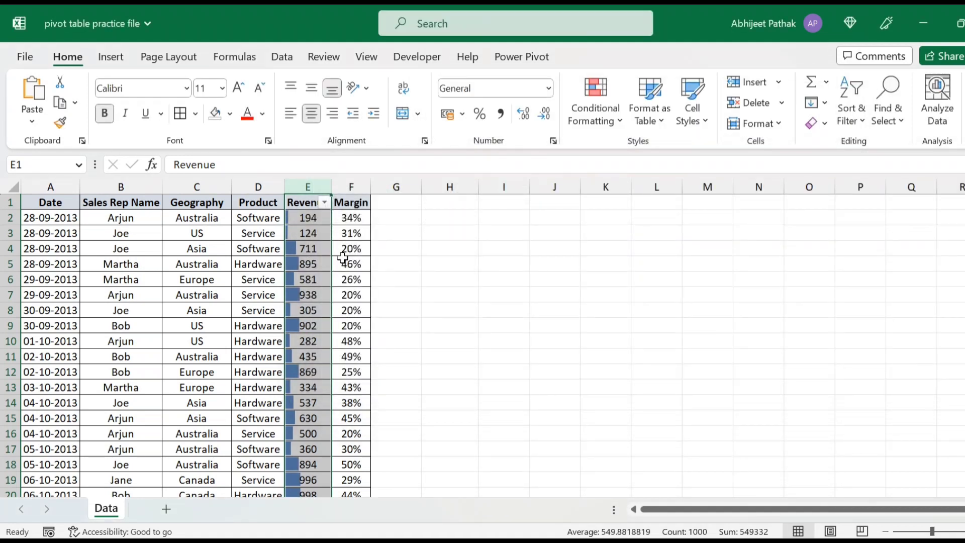
Edit the Revenue column's data bar rule to show only the bars without the values, and apply it.
{"action": "left_click", "coordinate": [599, 122]}
{"action": "left_click", "coordinate": [628, 387]}
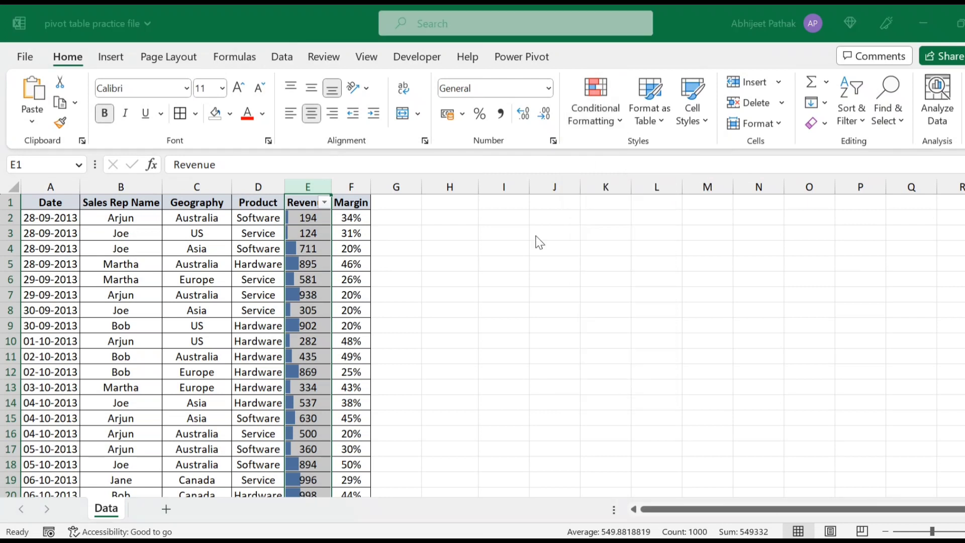
{"action": "left_click", "coordinate": [438, 209]}
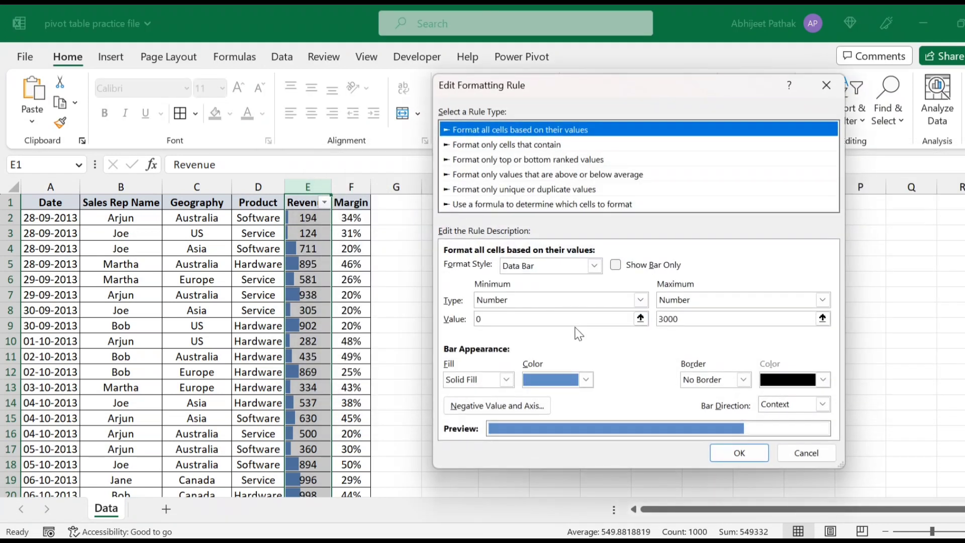
{"action": "left_click", "coordinate": [621, 268]}
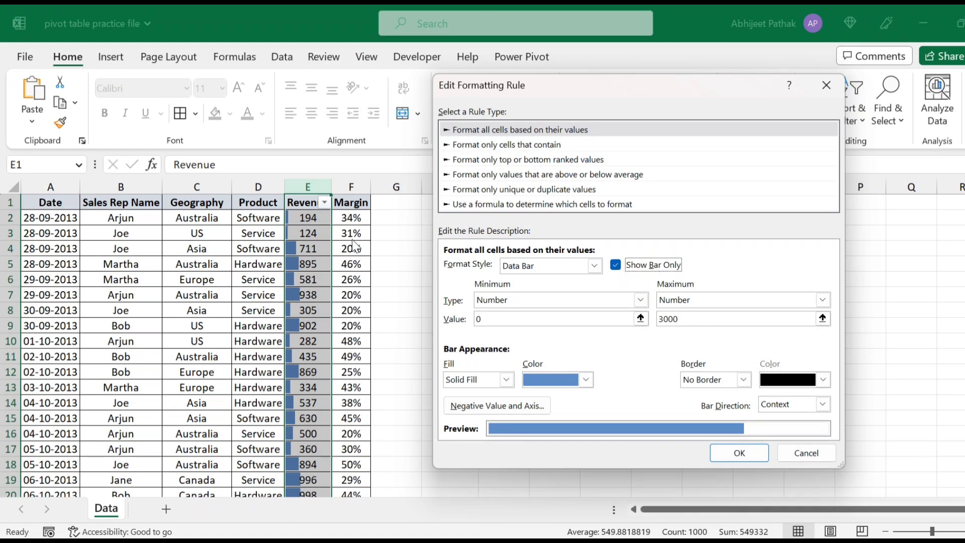
{"action": "left_click", "coordinate": [740, 452]}
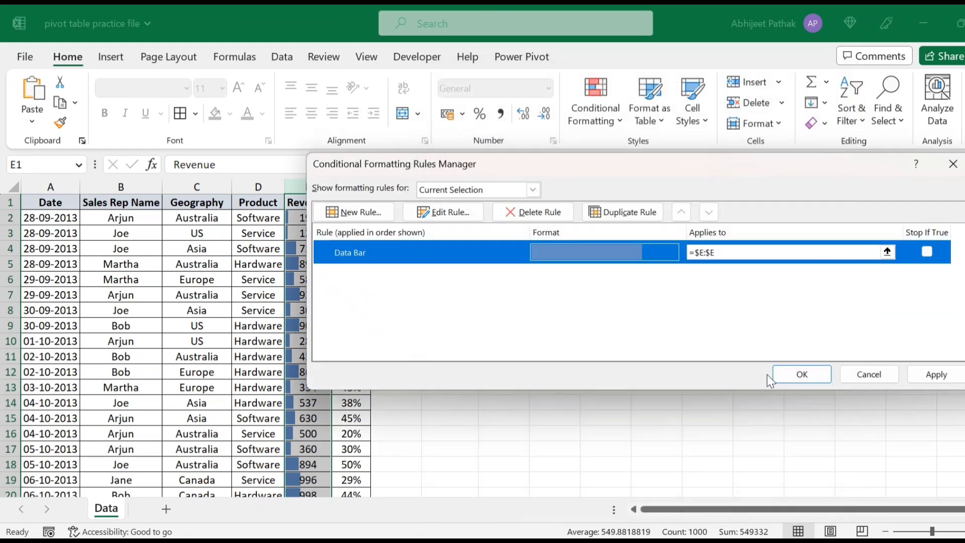
{"action": "key", "text": "Return"}
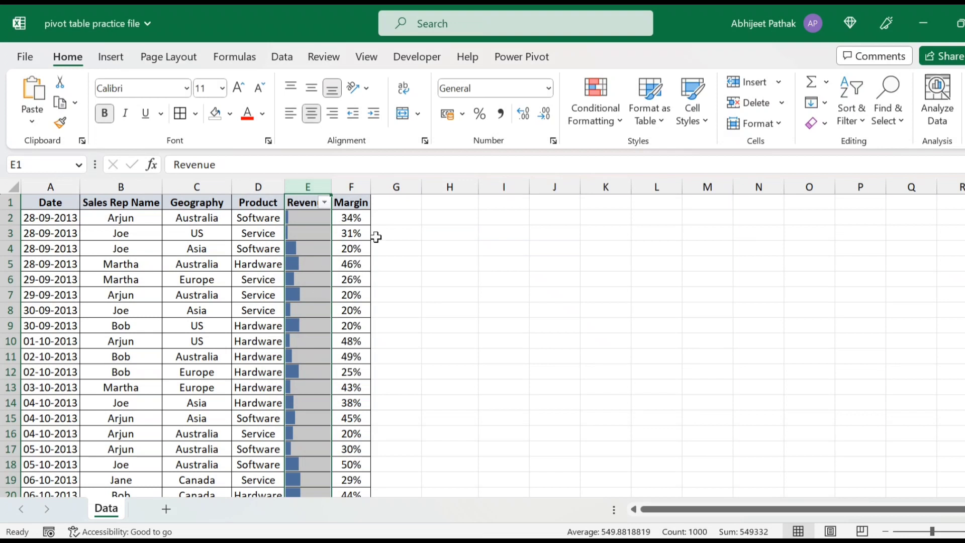
Edit the Revenue column's data bar rule to turn off Show Bar Only, and apply it.
{"action": "left_click", "coordinate": [610, 123]}
{"action": "left_click", "coordinate": [623, 388]}
{"action": "left_click", "coordinate": [463, 211]}
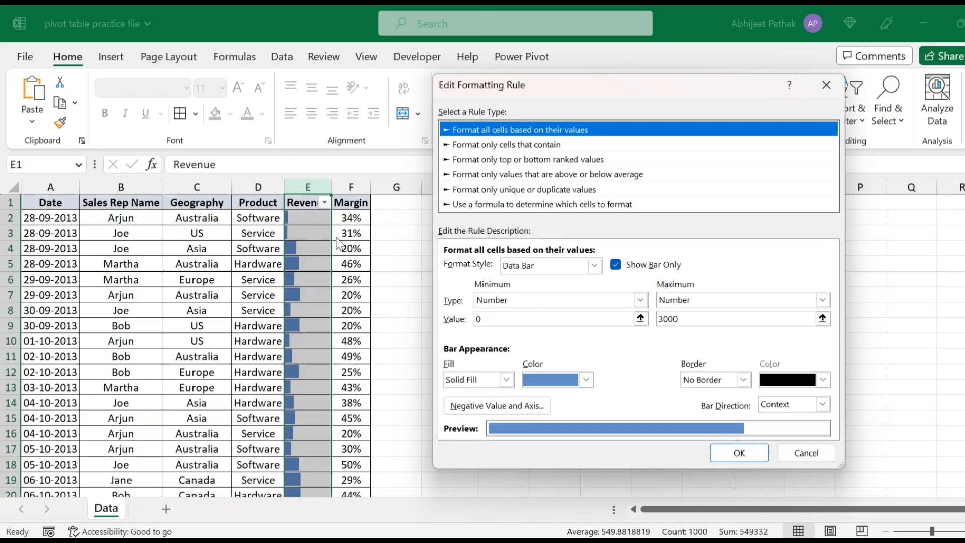
{"action": "left_click", "coordinate": [627, 266]}
{"action": "left_click", "coordinate": [740, 453]}
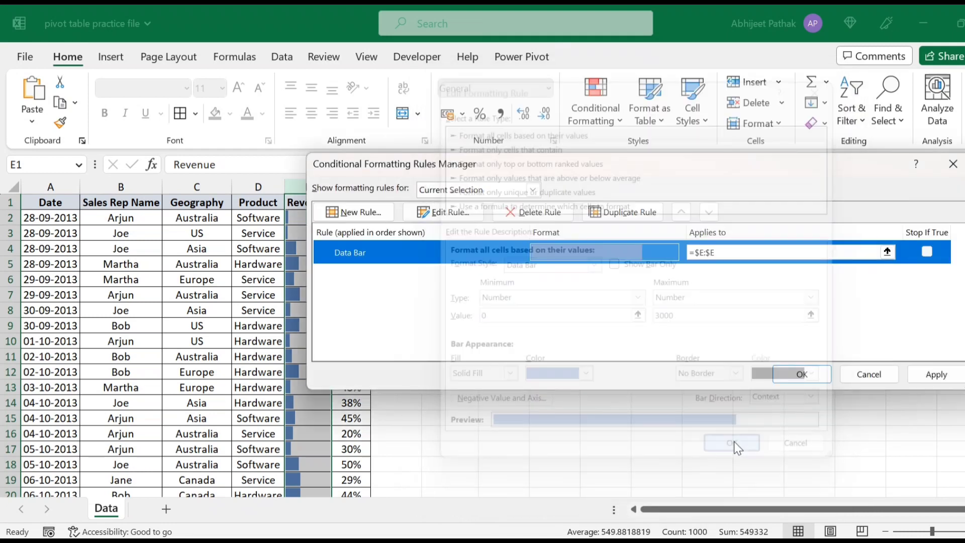
{"action": "left_click", "coordinate": [802, 373]}
Enter -400 as the Revenue value in cell E2.
{"action": "left_click", "coordinate": [314, 219]}
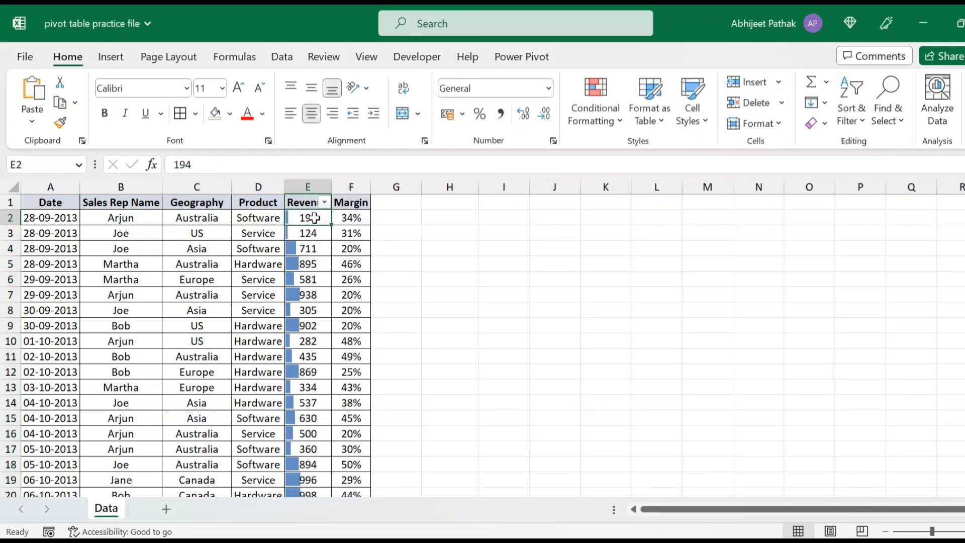
{"action": "type", "text": "-400"}
{"action": "key", "text": "Return"}
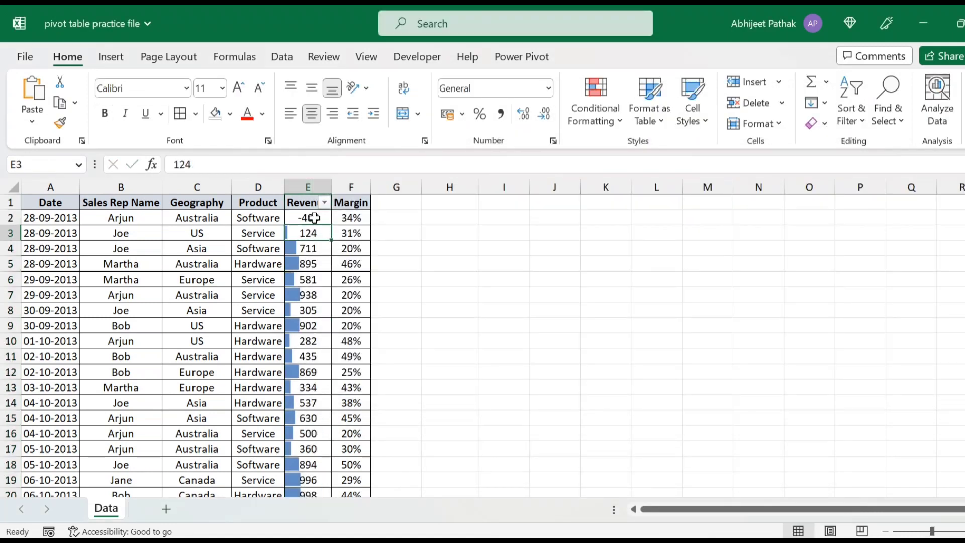
Edit the Revenue column's data bar rule to set its minimum value to -500, and apply it.
{"action": "left_click", "coordinate": [312, 182]}
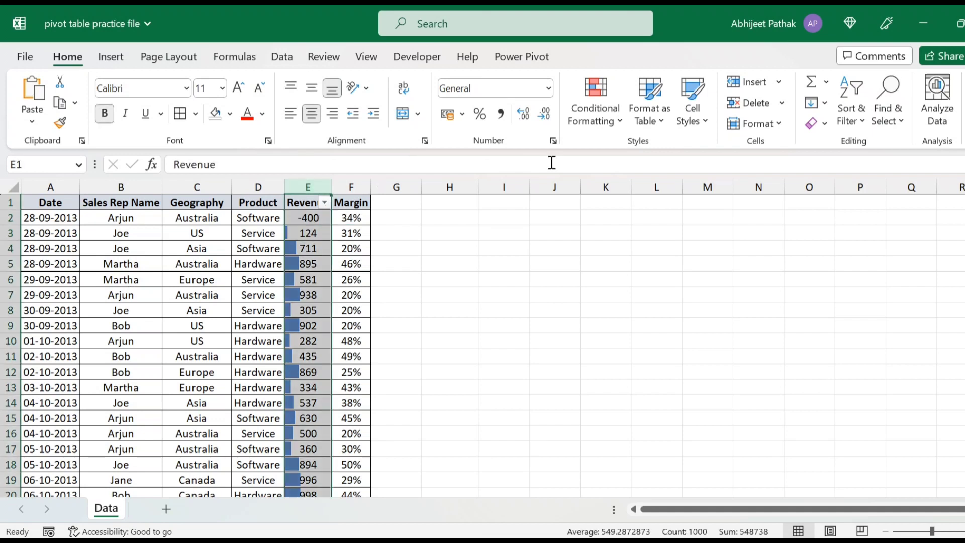
{"action": "left_click", "coordinate": [598, 115]}
{"action": "left_click", "coordinate": [636, 385]}
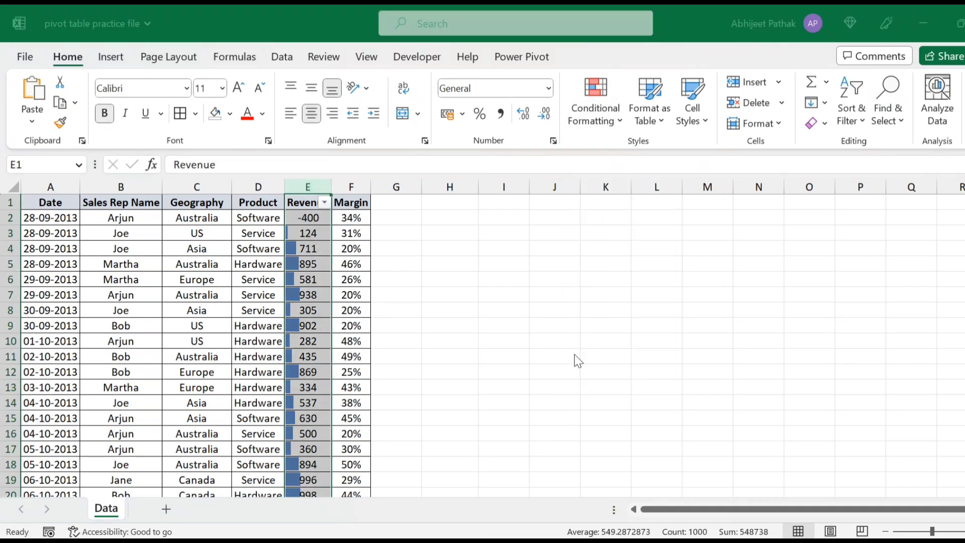
{"action": "left_click", "coordinate": [439, 211]}
{"action": "left_click", "coordinate": [491, 319]}
{"action": "left_click_drag", "start_coordinate": [539, 89], "coordinate": [599, 154]}
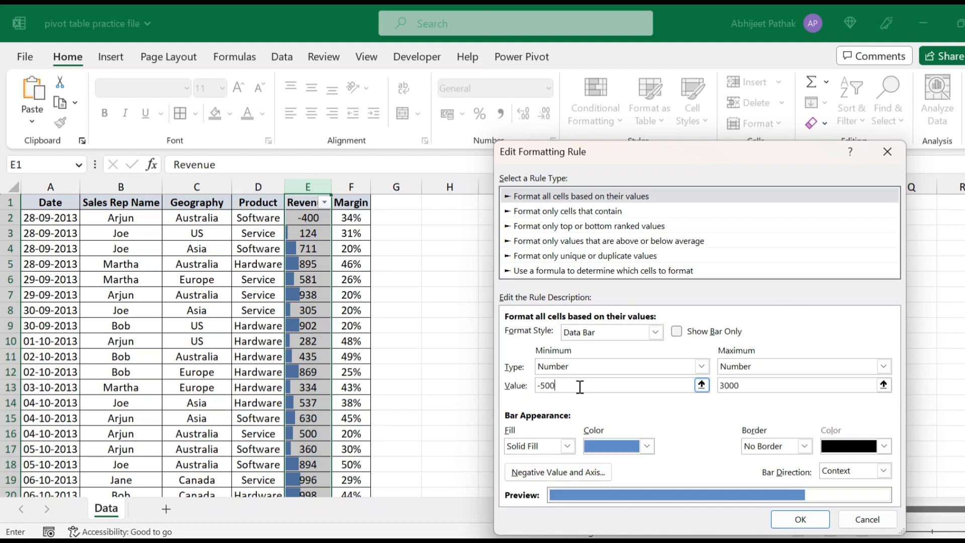
{"action": "left_click", "coordinate": [802, 523]}
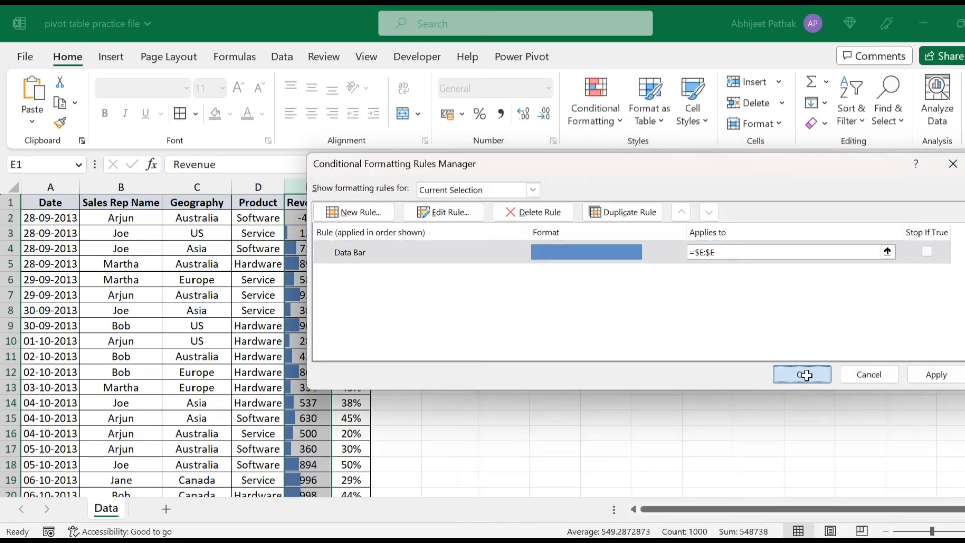
{"action": "left_click", "coordinate": [792, 369]}
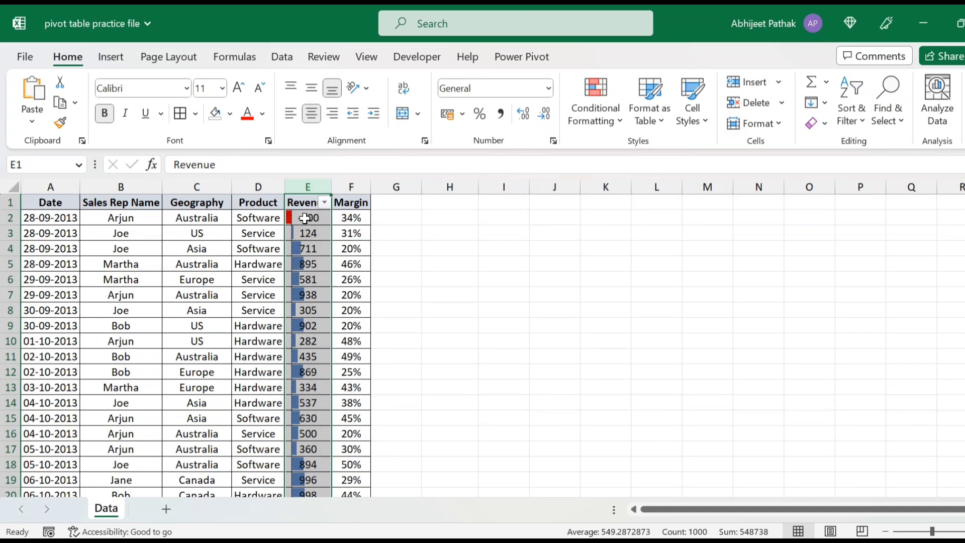
Test the negative data bar in cell E2 with the values -300, -500 and -100, and set it back to -400.
{"action": "left_click", "coordinate": [306, 218]}
{"action": "type", "text": "-300"}
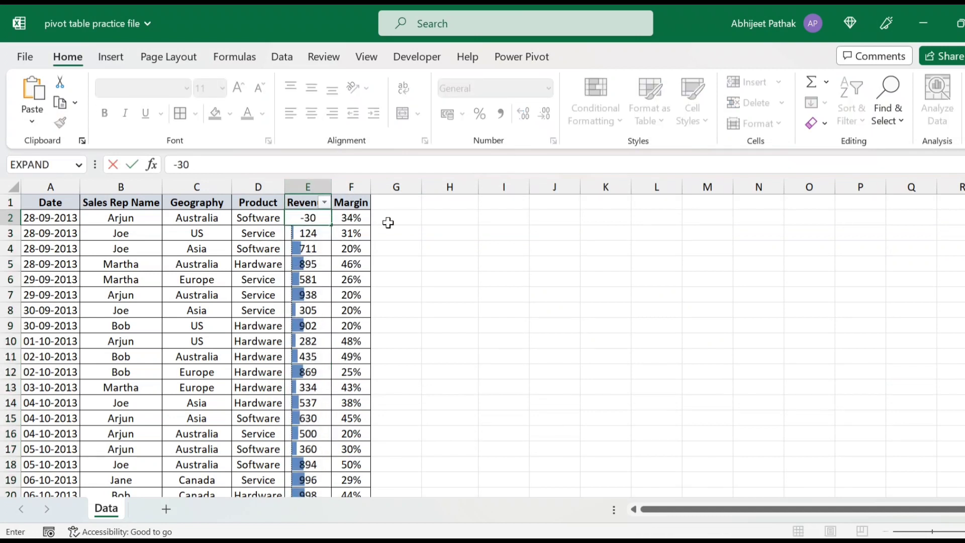
{"action": "key", "text": "Return"}
{"action": "left_click", "coordinate": [296, 215]}
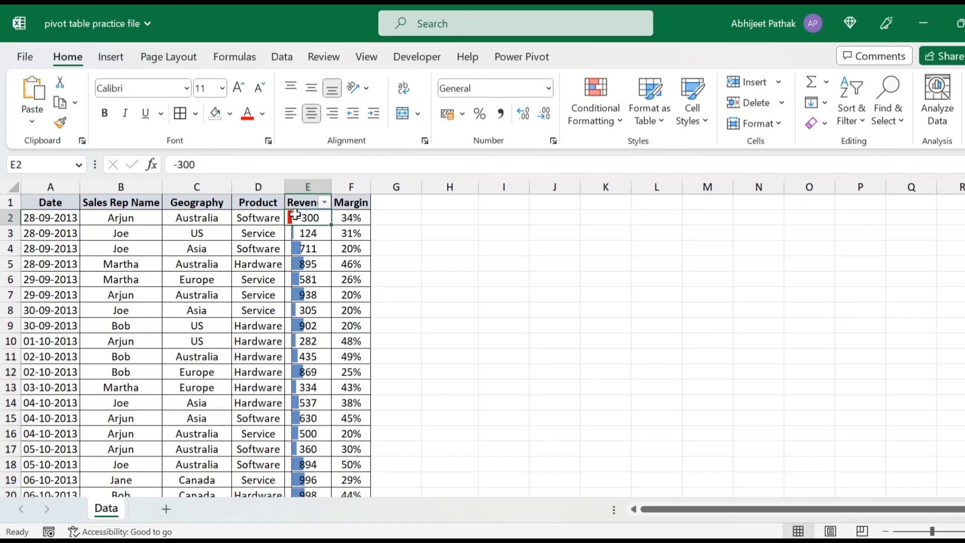
{"action": "type", "text": "-500"}
{"action": "key", "text": "Return"}
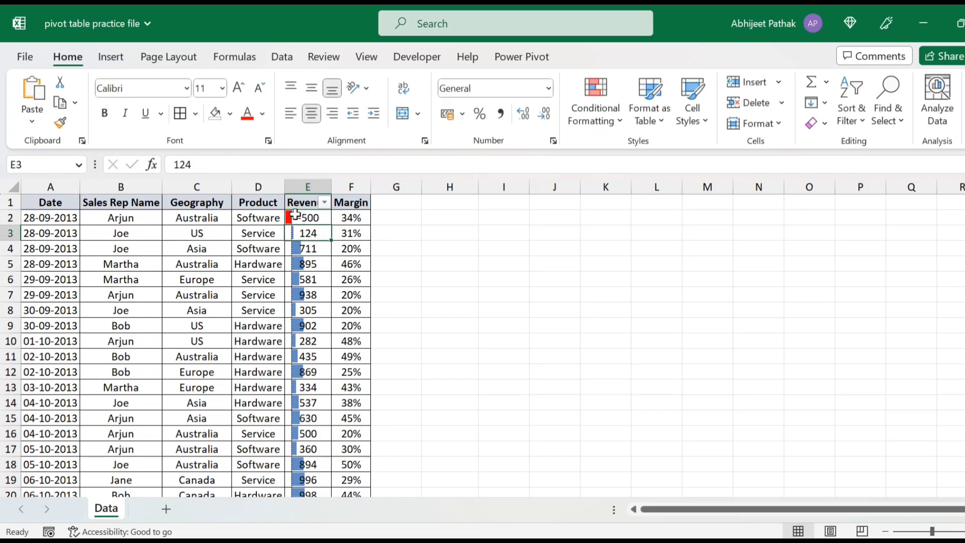
{"action": "left_click", "coordinate": [304, 220]}
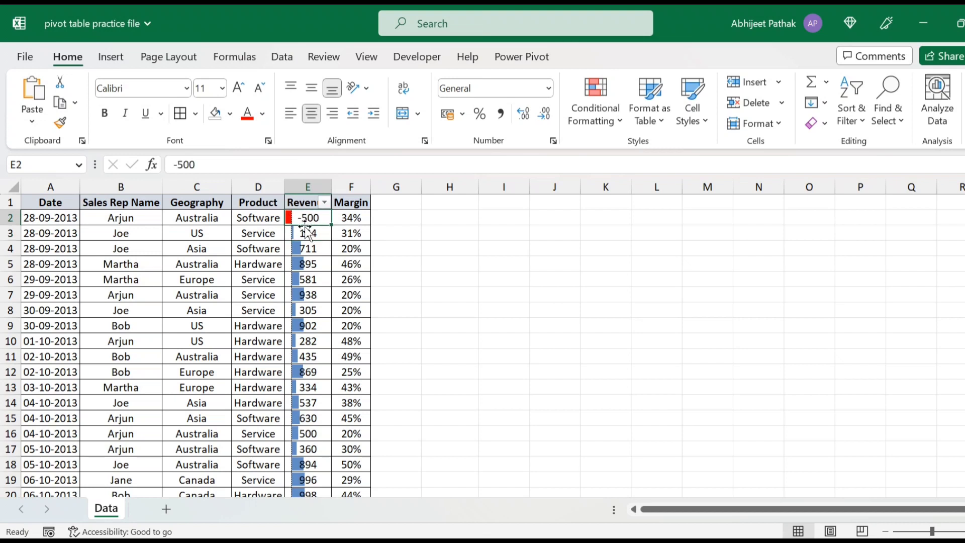
{"action": "type", "text": "-100"}
{"action": "key", "text": "Return"}
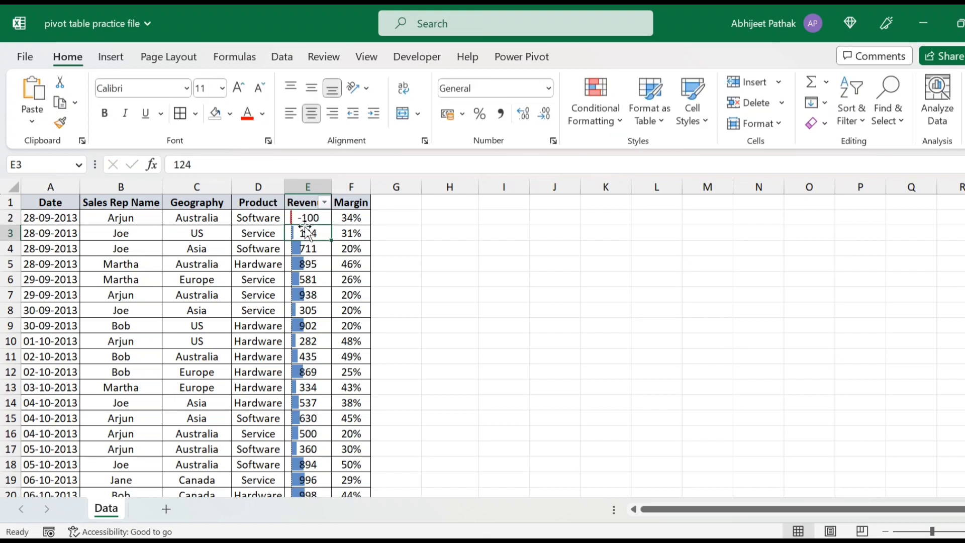
{"action": "left_click", "coordinate": [305, 218]}
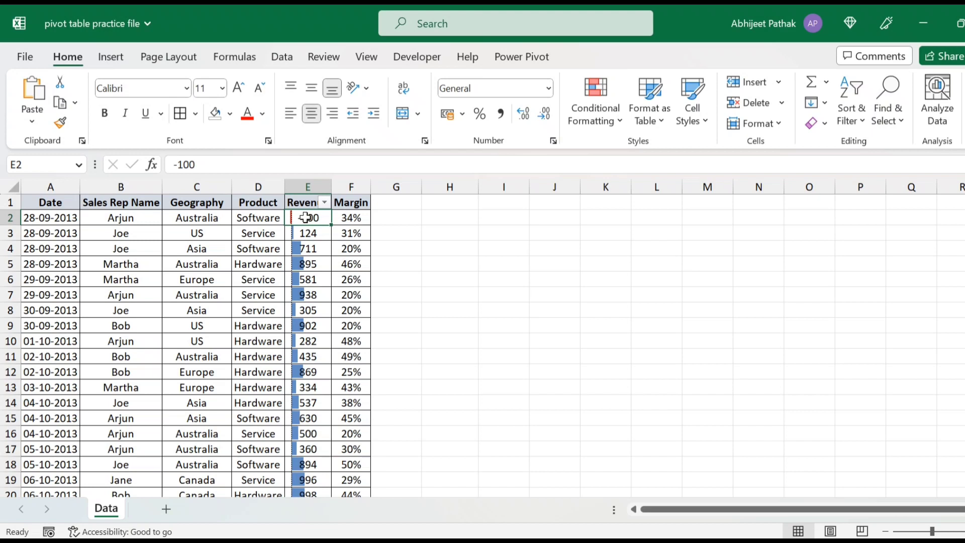
{"action": "type", "text": "-400"}
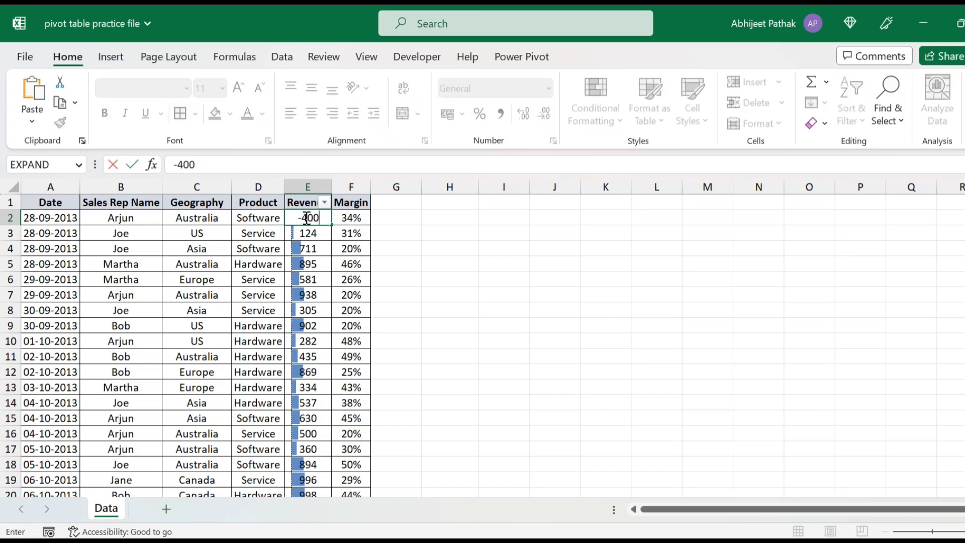
{"action": "key", "text": "Return"}
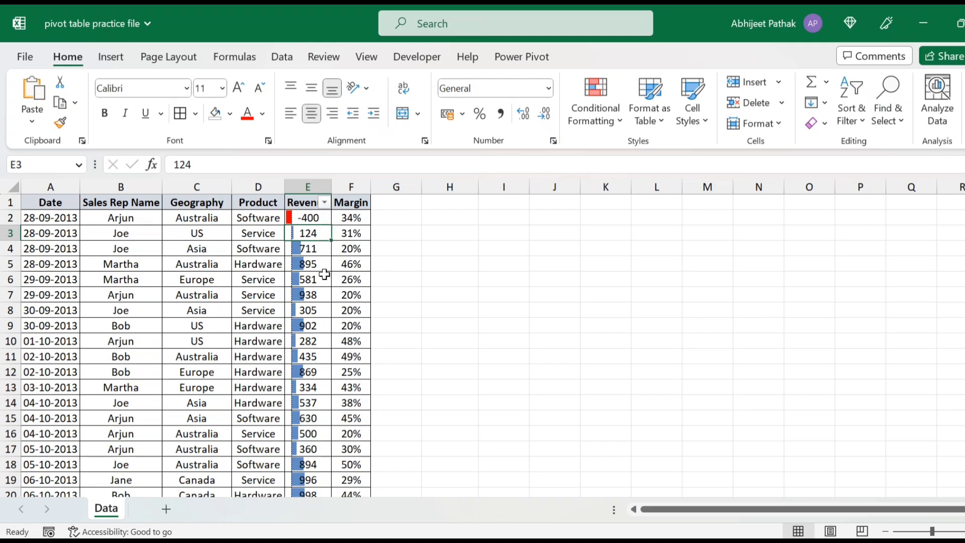
Edit the Revenue column's data bar rule to give the bars a solid border, and apply it.
{"action": "left_click", "coordinate": [315, 186]}
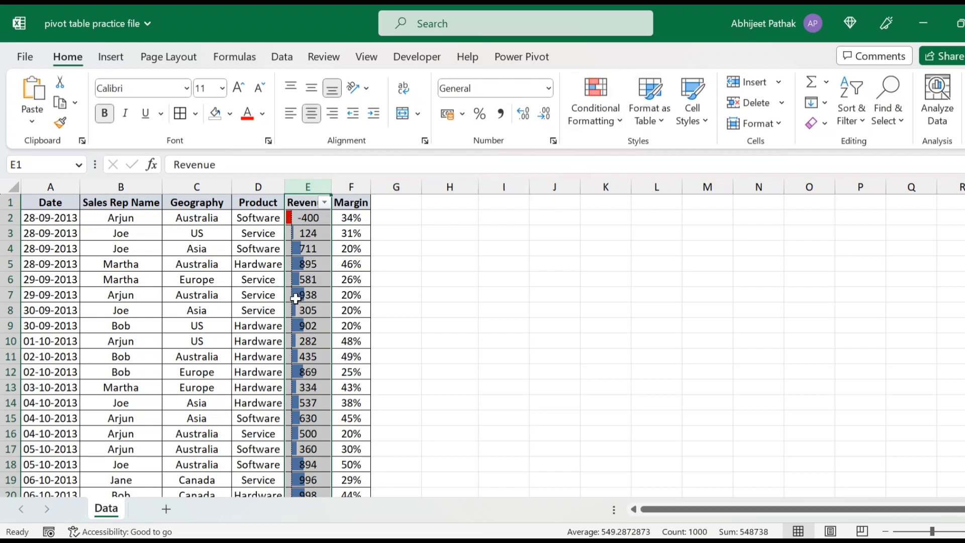
{"action": "left_click", "coordinate": [296, 251]}
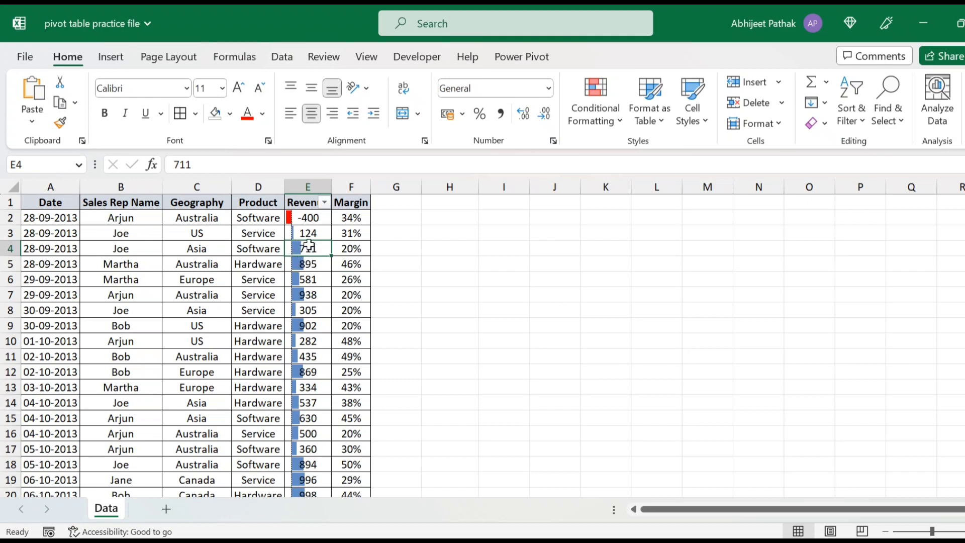
{"action": "left_click", "coordinate": [301, 187]}
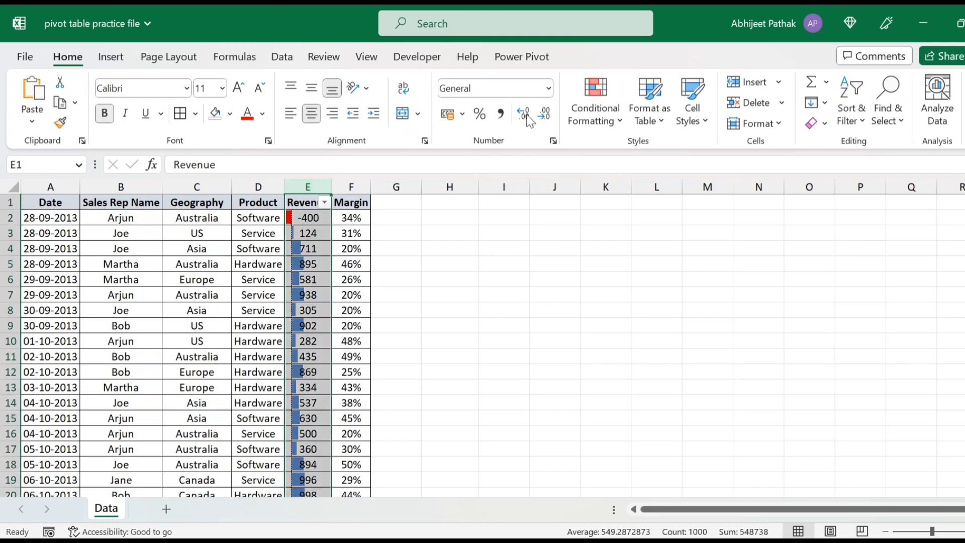
{"action": "left_click", "coordinate": [589, 117]}
{"action": "left_click", "coordinate": [629, 387]}
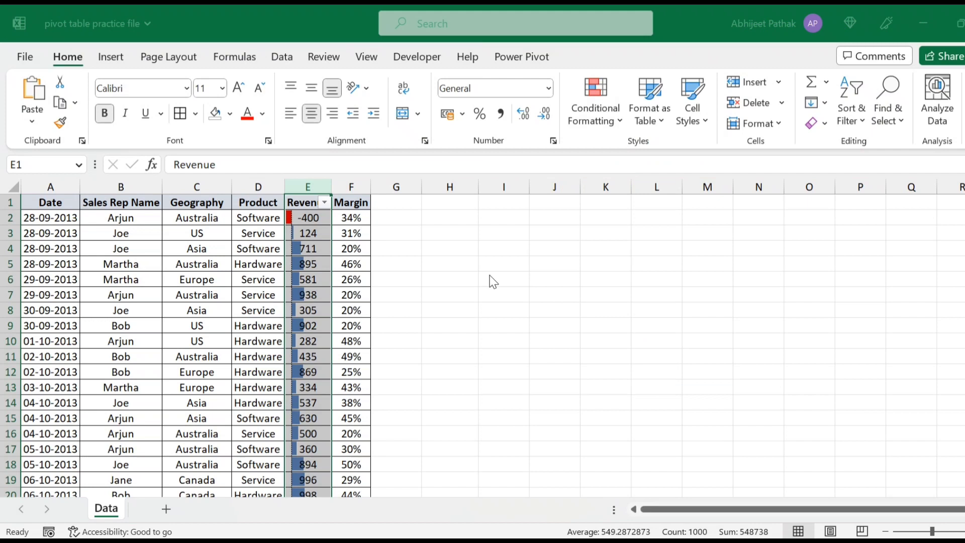
{"action": "left_click", "coordinate": [457, 212]}
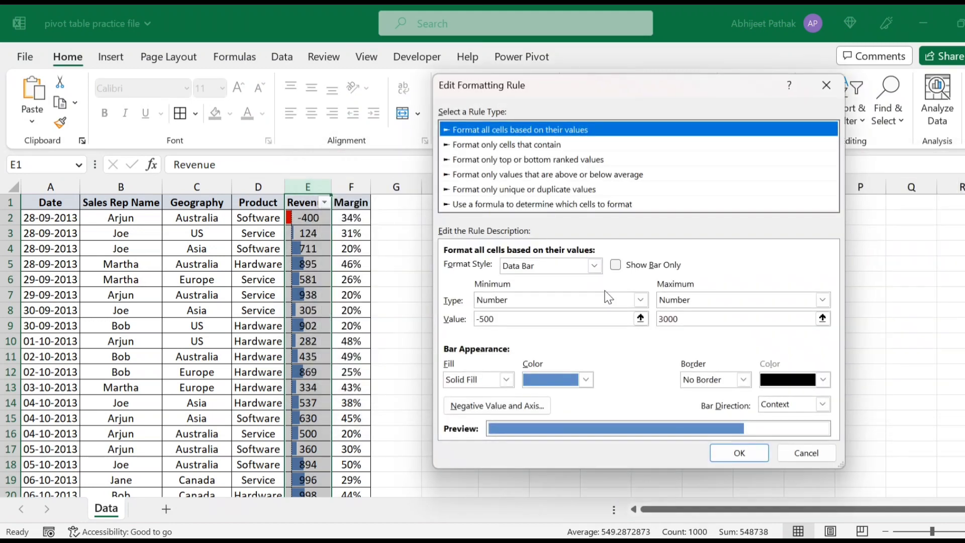
{"action": "left_click", "coordinate": [727, 382]}
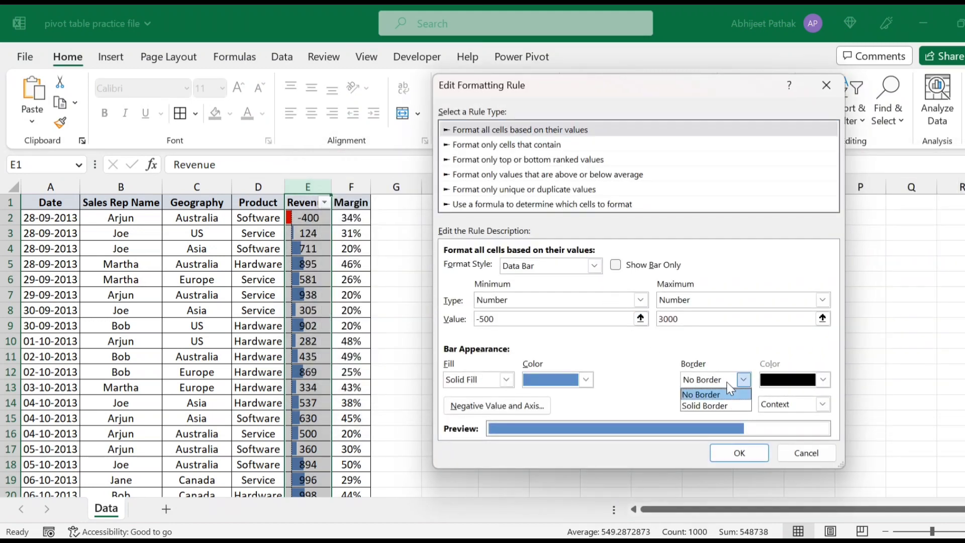
{"action": "left_click", "coordinate": [720, 407]}
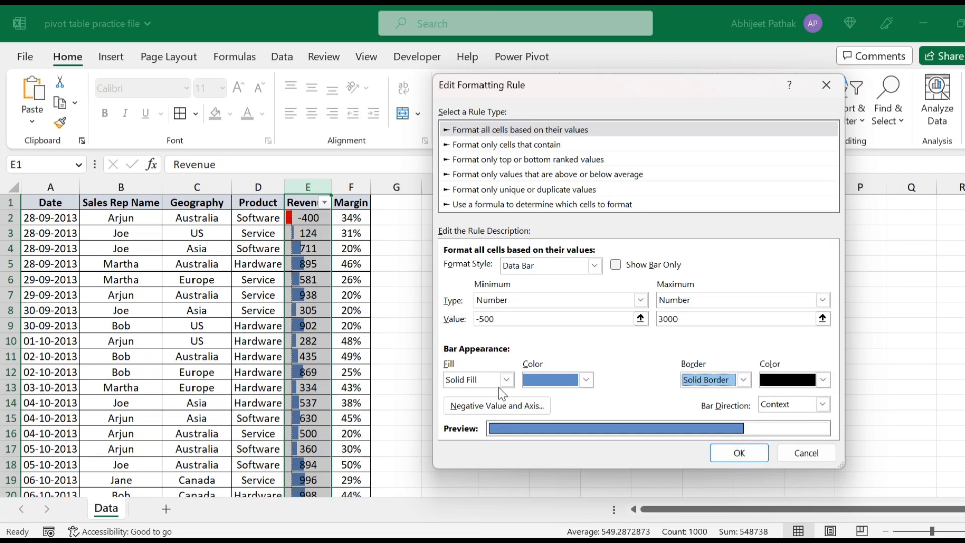
{"action": "left_click", "coordinate": [744, 454]}
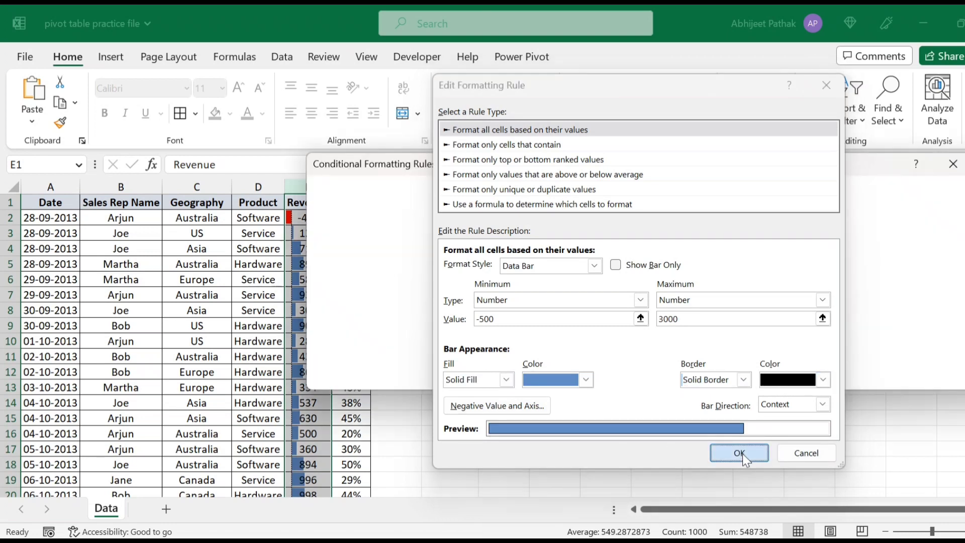
{"action": "left_click", "coordinate": [800, 376]}
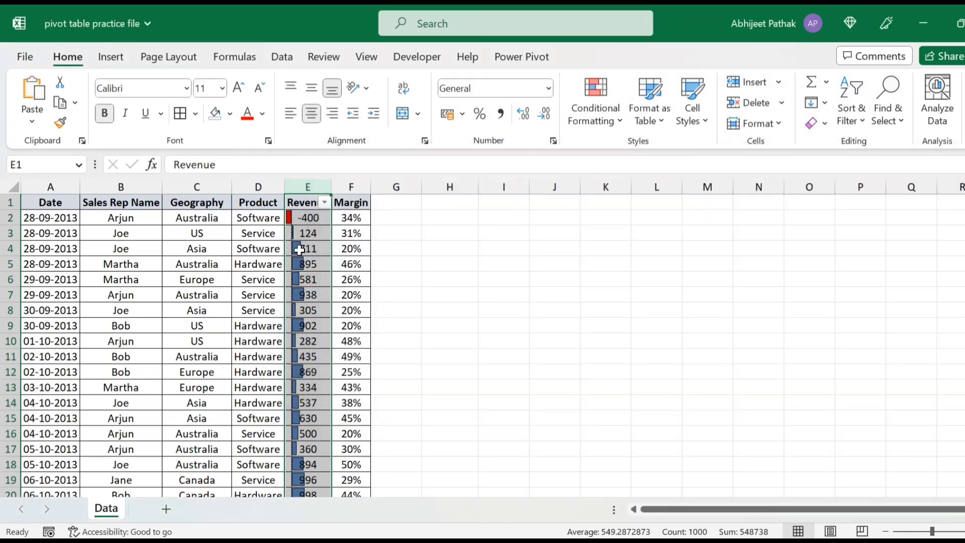
{"action": "left_click", "coordinate": [314, 236]}
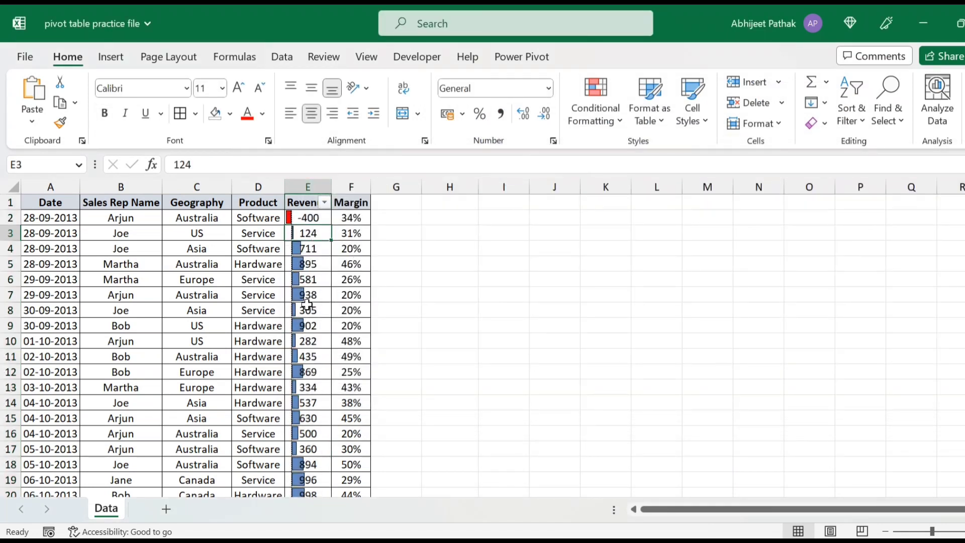
Edit the Revenue column's data bar rule to use No Border and a gradient fill, and apply it.
{"action": "left_click", "coordinate": [303, 182]}
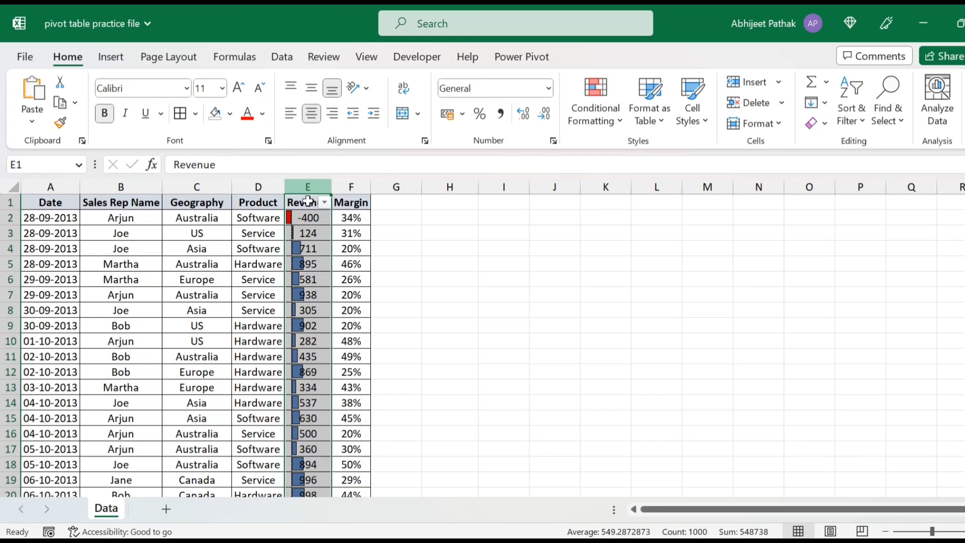
{"action": "left_click", "coordinate": [593, 117]}
{"action": "left_click", "coordinate": [641, 386]}
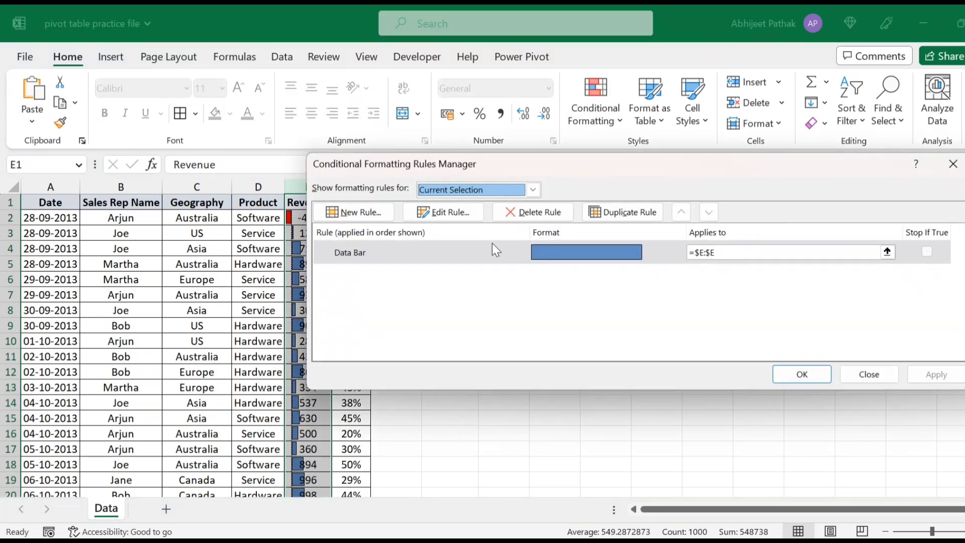
{"action": "left_click", "coordinate": [466, 217]}
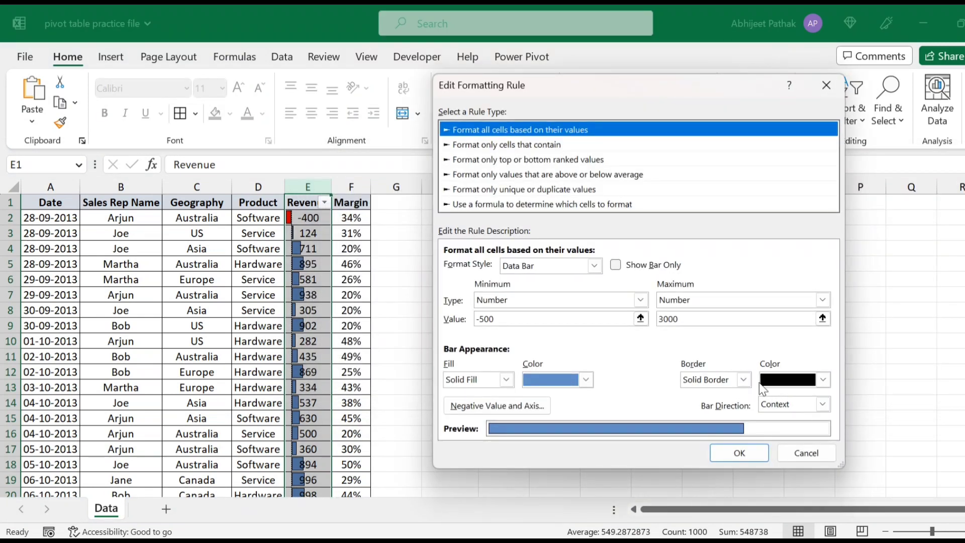
{"action": "left_click", "coordinate": [790, 381]}
{"action": "left_click", "coordinate": [742, 382]}
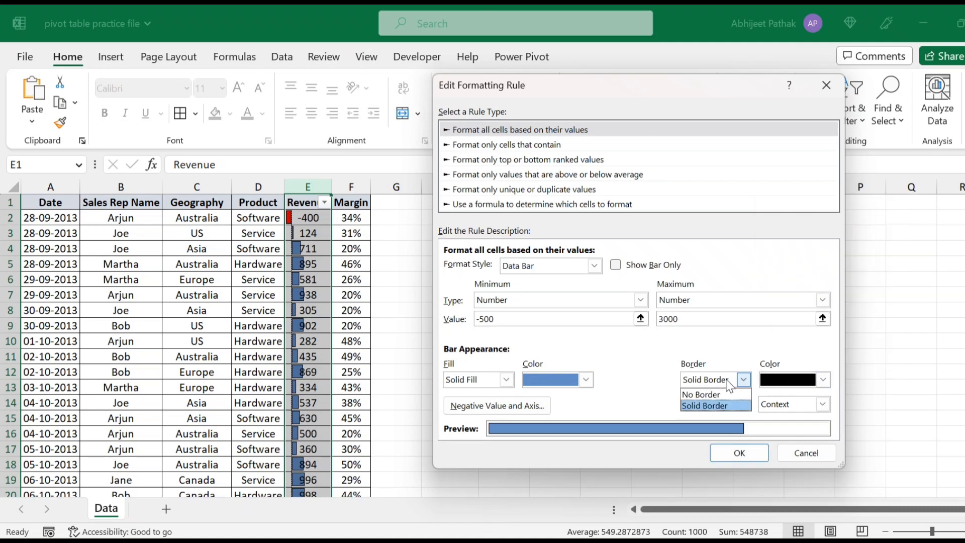
{"action": "left_click", "coordinate": [706, 392]}
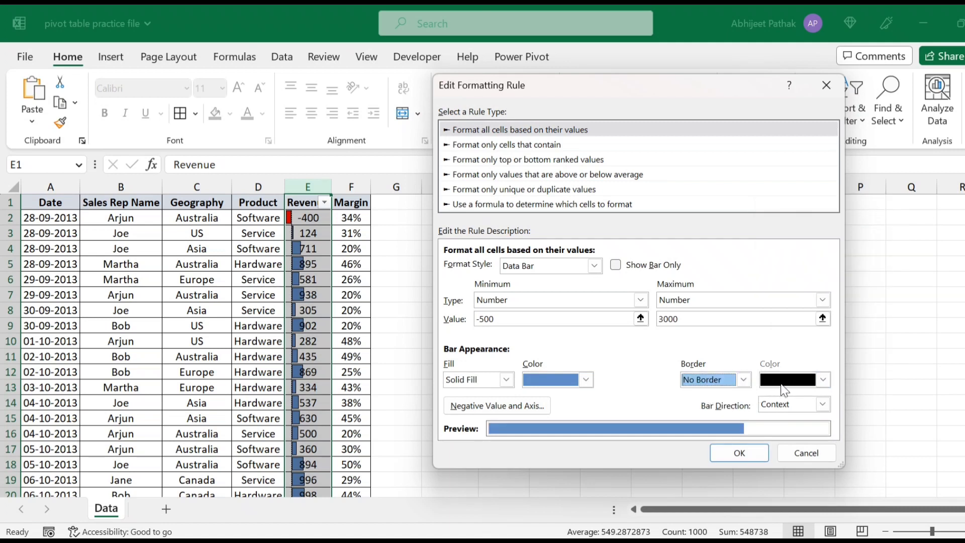
{"action": "left_click", "coordinate": [489, 382]}
{"action": "left_click", "coordinate": [481, 408]}
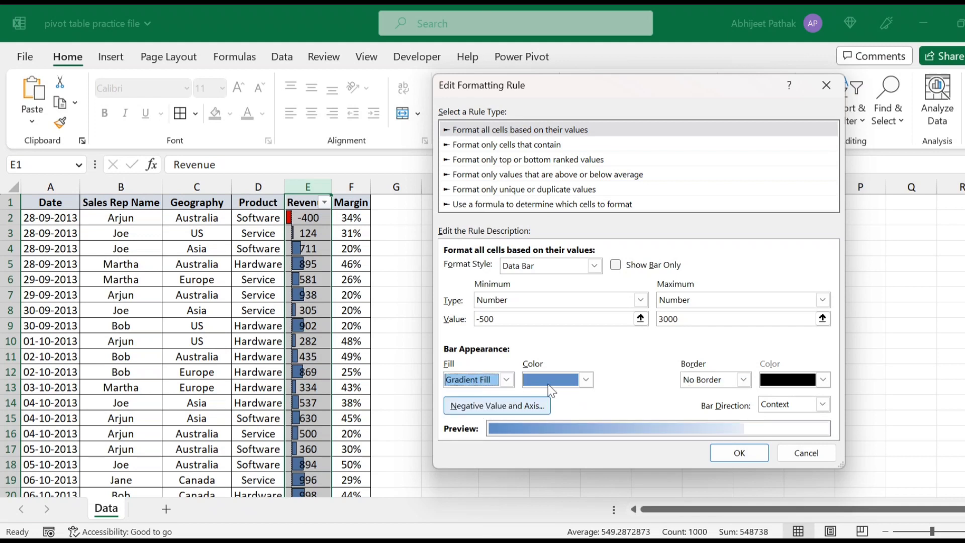
{"action": "left_click", "coordinate": [733, 454]}
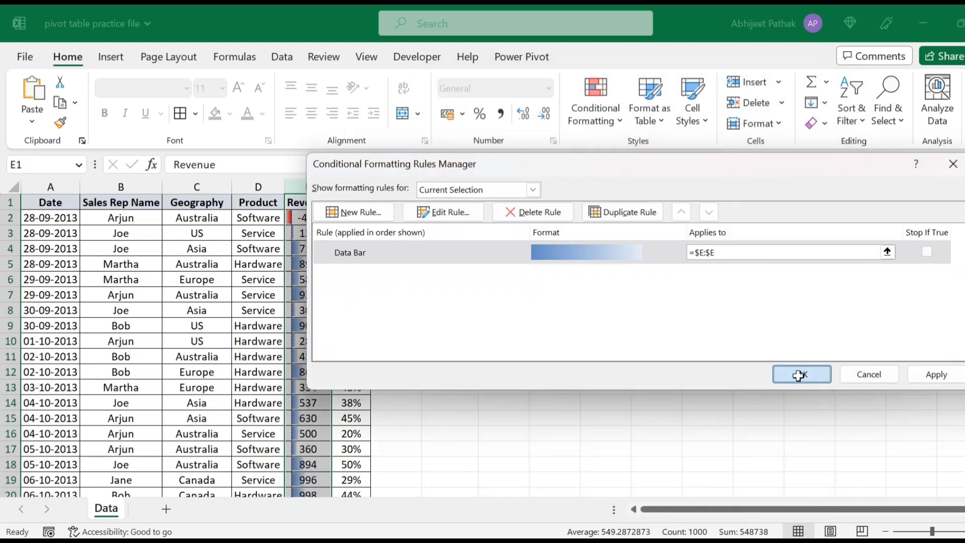
{"action": "left_click", "coordinate": [798, 373]}
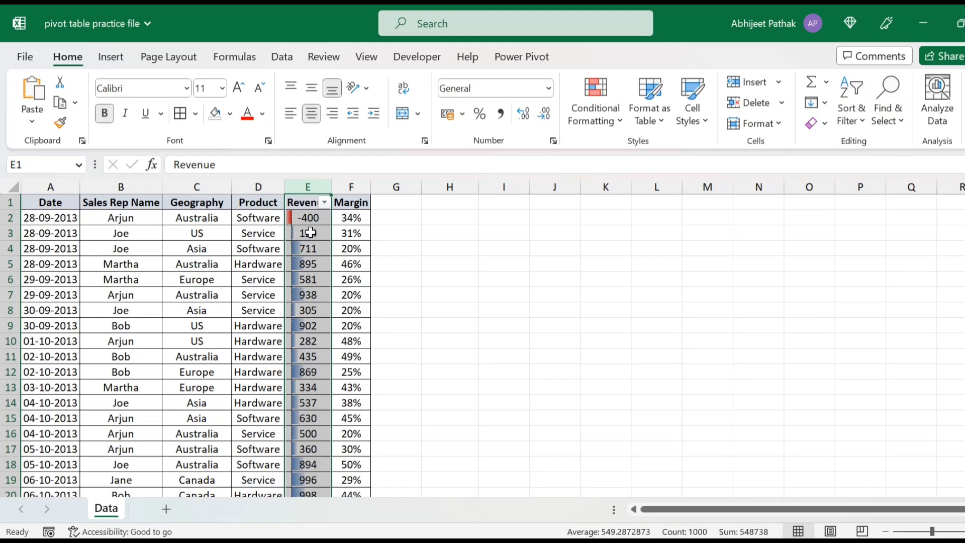
Edit the Revenue column's data bar rule to set the negative values' axis position to None, and apply it.
{"action": "left_click", "coordinate": [593, 116]}
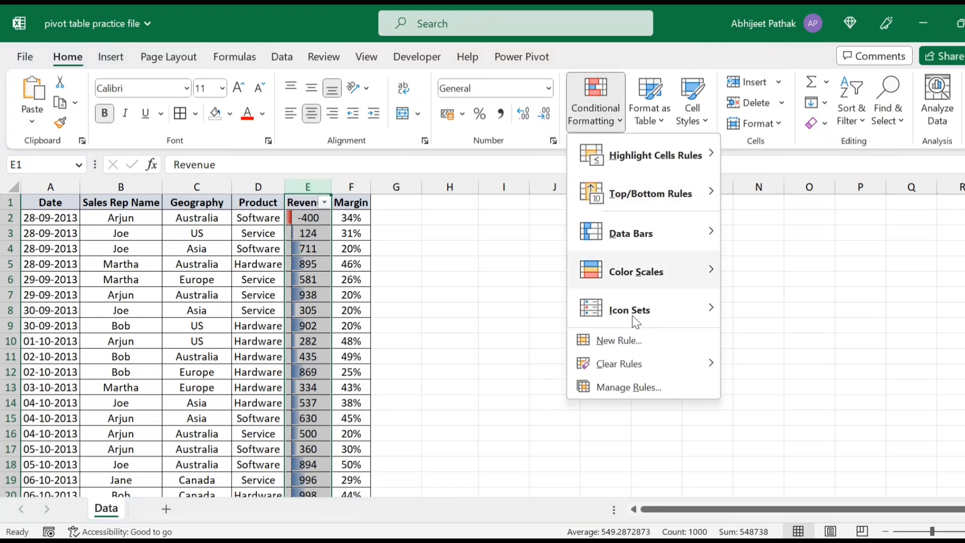
{"action": "left_click", "coordinate": [620, 387]}
{"action": "left_click", "coordinate": [454, 209]}
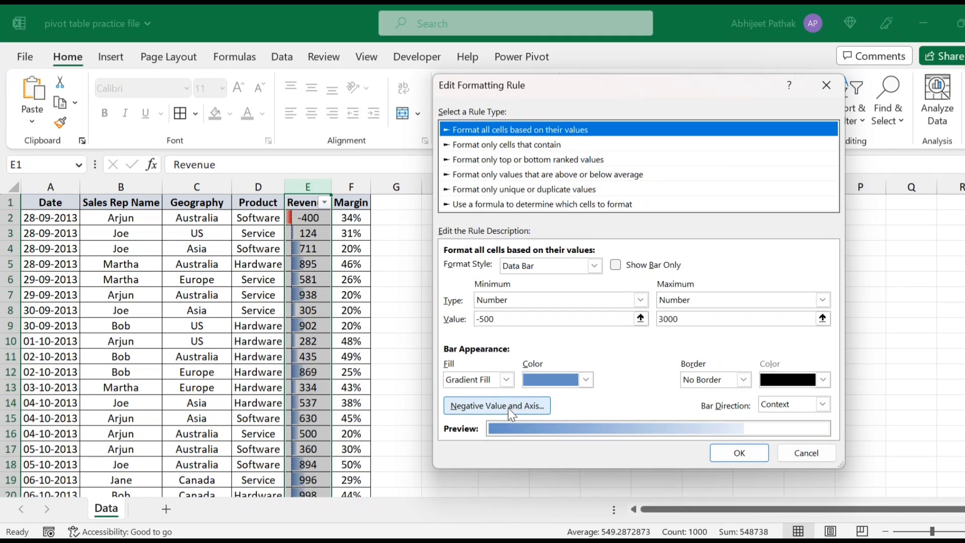
{"action": "left_click", "coordinate": [505, 408]}
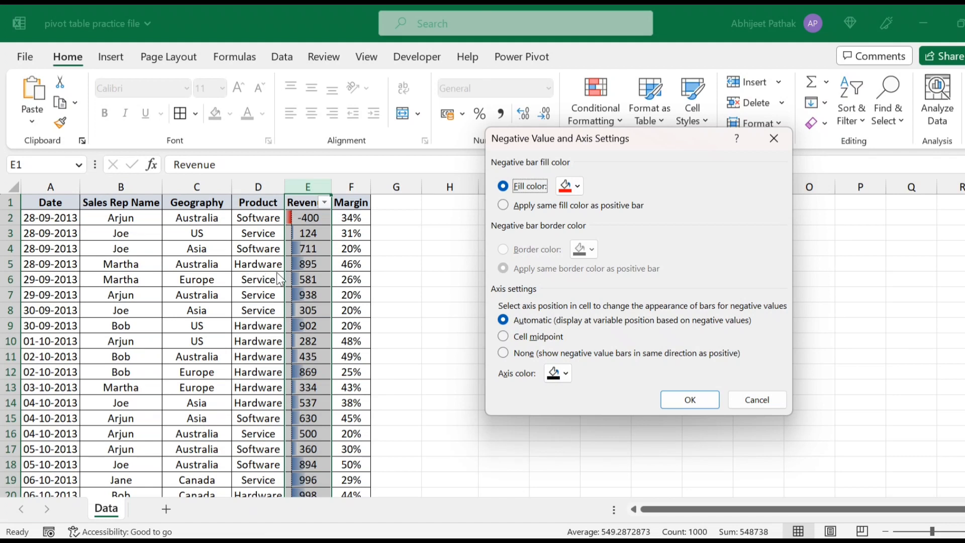
{"action": "left_click", "coordinate": [538, 354]}
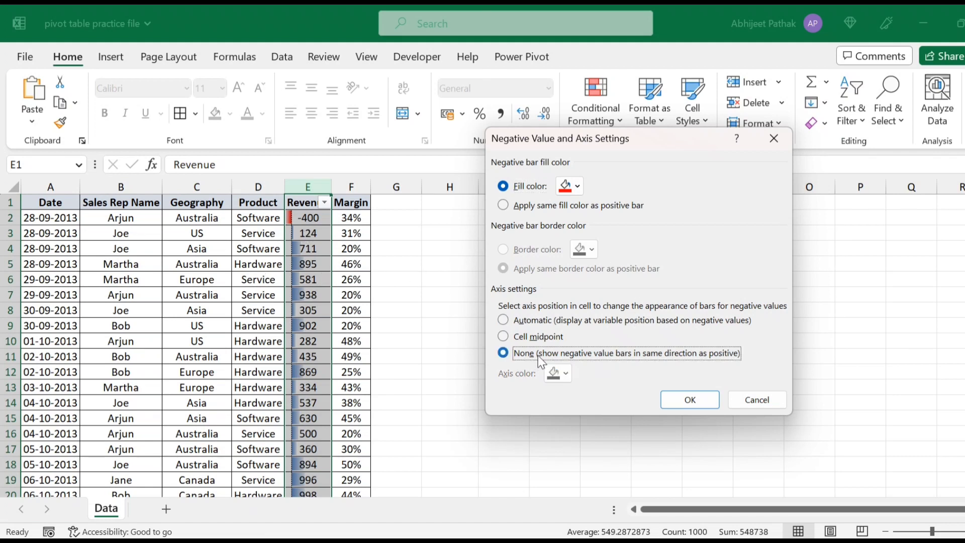
{"action": "left_click", "coordinate": [690, 400]}
{"action": "left_click", "coordinate": [743, 451]}
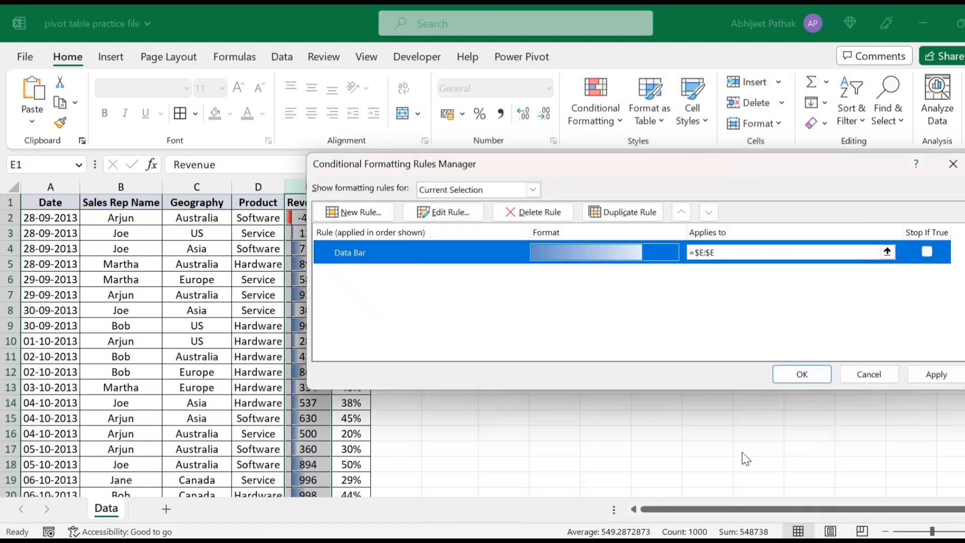
{"action": "left_click", "coordinate": [817, 376]}
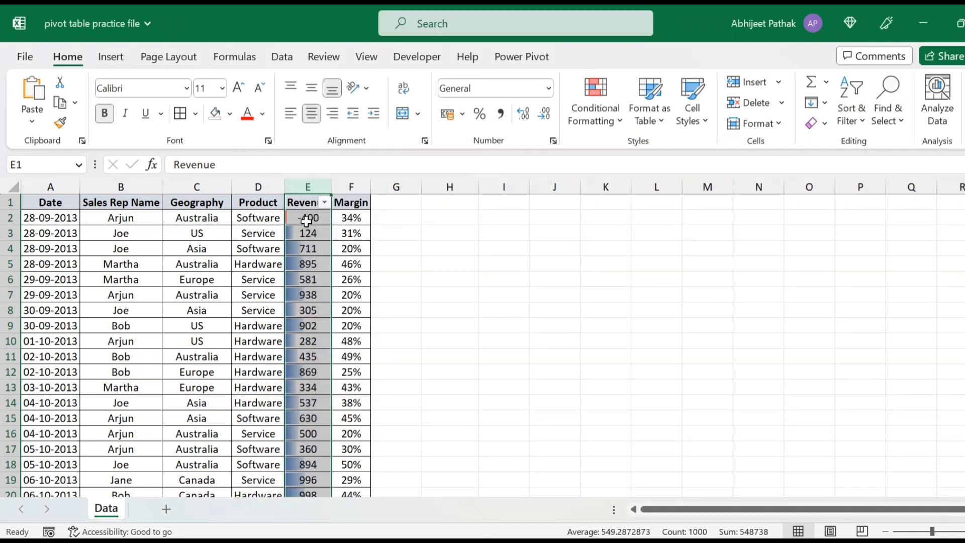
Test the negative data bar in cell E2 with the values -400, -500 and -100.
{"action": "left_click", "coordinate": [306, 220]}
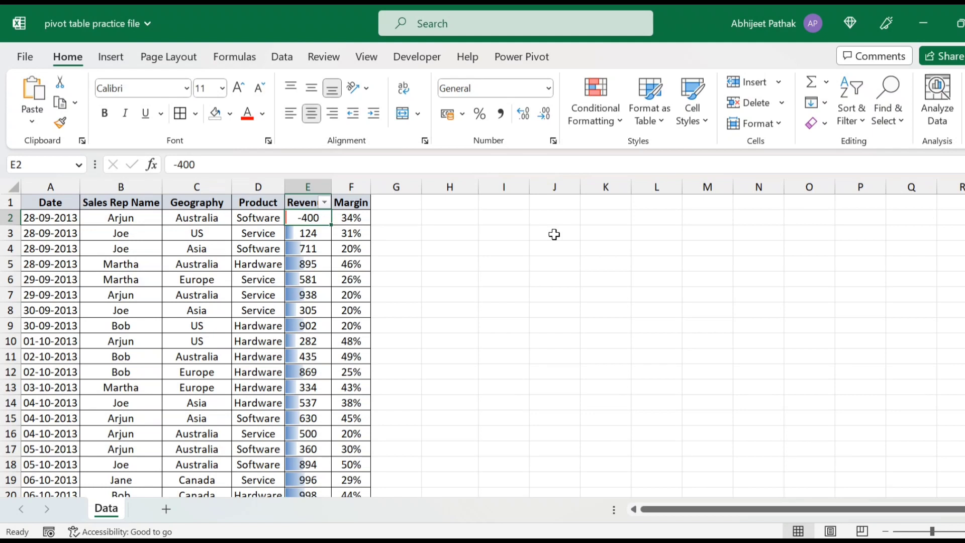
{"action": "type", "text": "-400"}
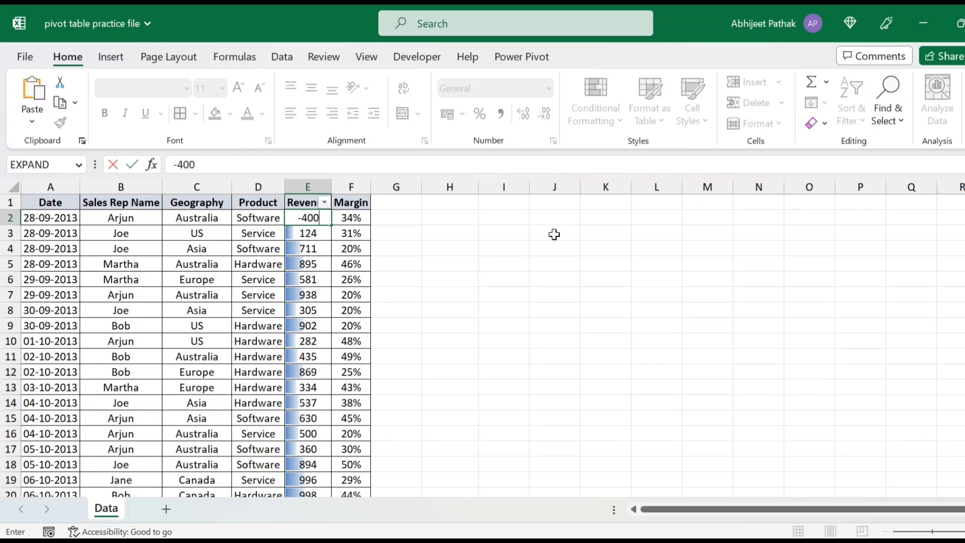
{"action": "key", "text": "Return"}
{"action": "left_click", "coordinate": [318, 215]}
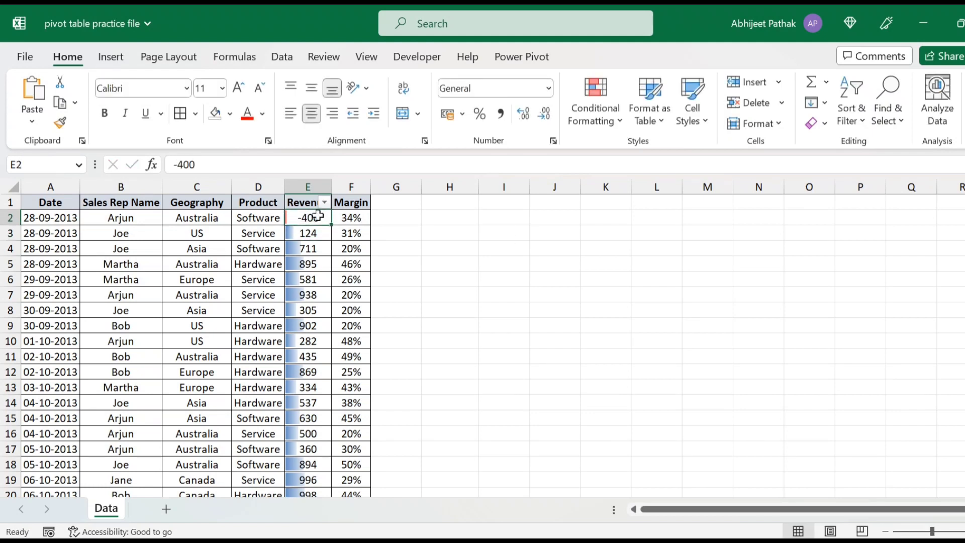
{"action": "type", "text": "-500"}
{"action": "key", "text": "Return"}
{"action": "left_click", "coordinate": [318, 215]}
{"action": "type", "text": "-100"}
{"action": "key", "text": "Return"}
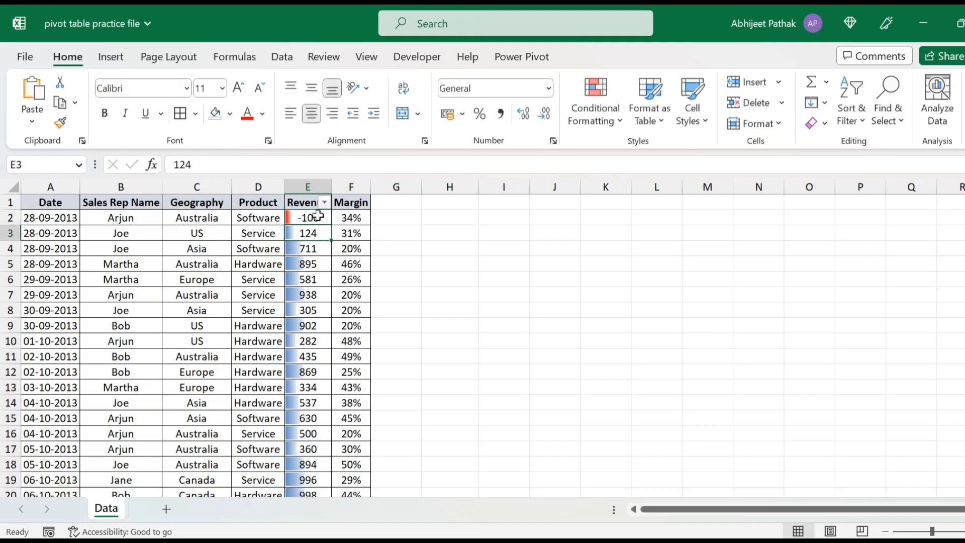
{"action": "left_click", "coordinate": [319, 215]}
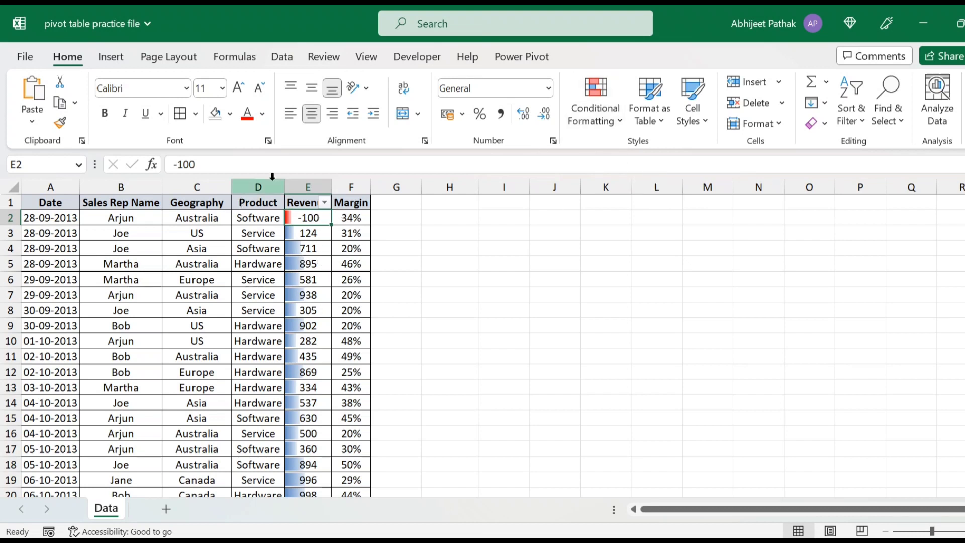
Clear the conditional formatting rules from the Revenue column.
{"action": "left_click", "coordinate": [308, 187]}
{"action": "left_click", "coordinate": [592, 120]}
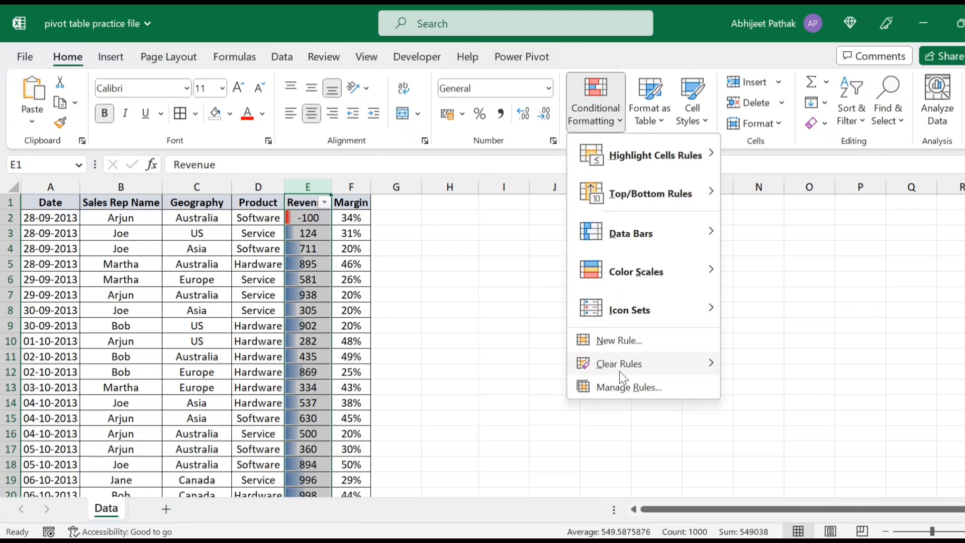
{"action": "mouse_move", "coordinate": [619, 365]}
{"action": "left_click", "coordinate": [772, 386]}
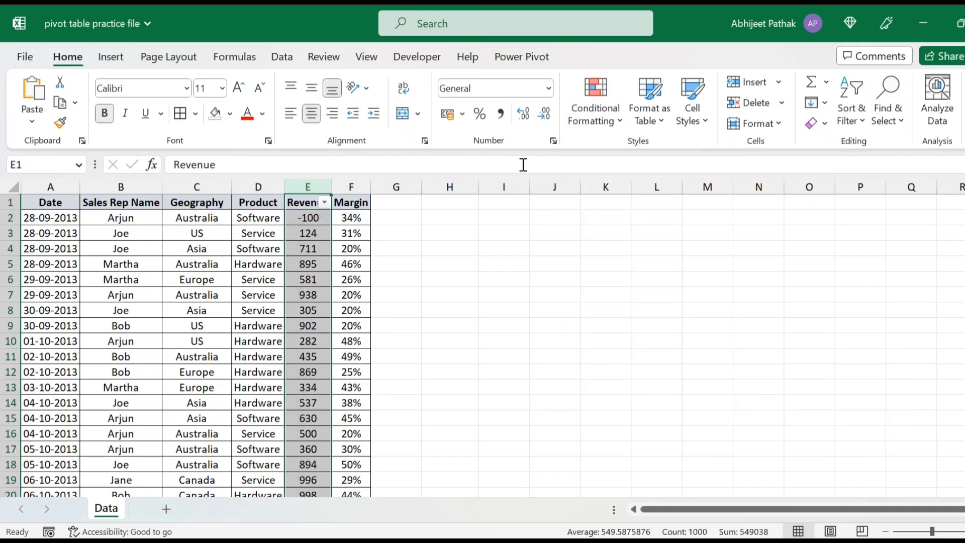
Apply the directional icon set with three colored arrows to the Revenue column.
{"action": "left_click", "coordinate": [596, 114]}
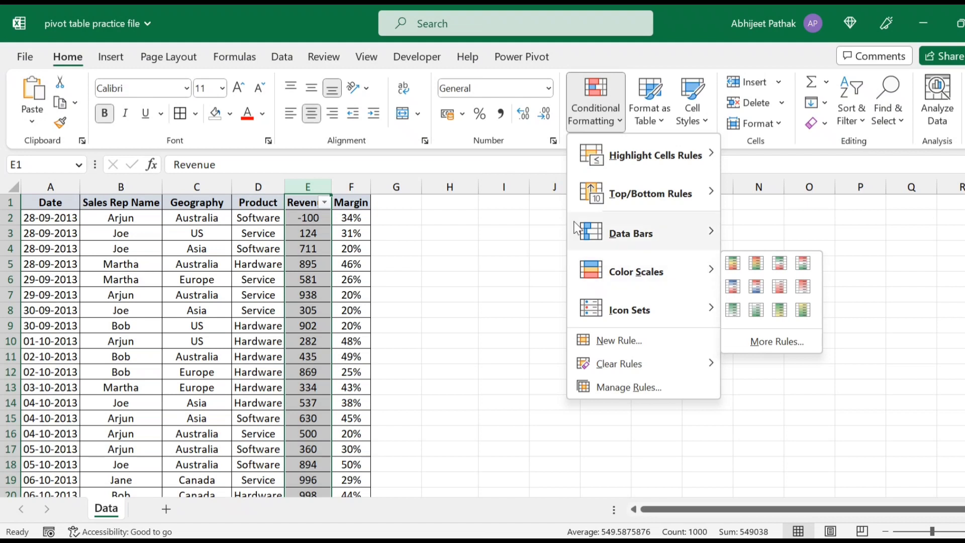
{"action": "mouse_move", "coordinate": [638, 308]}
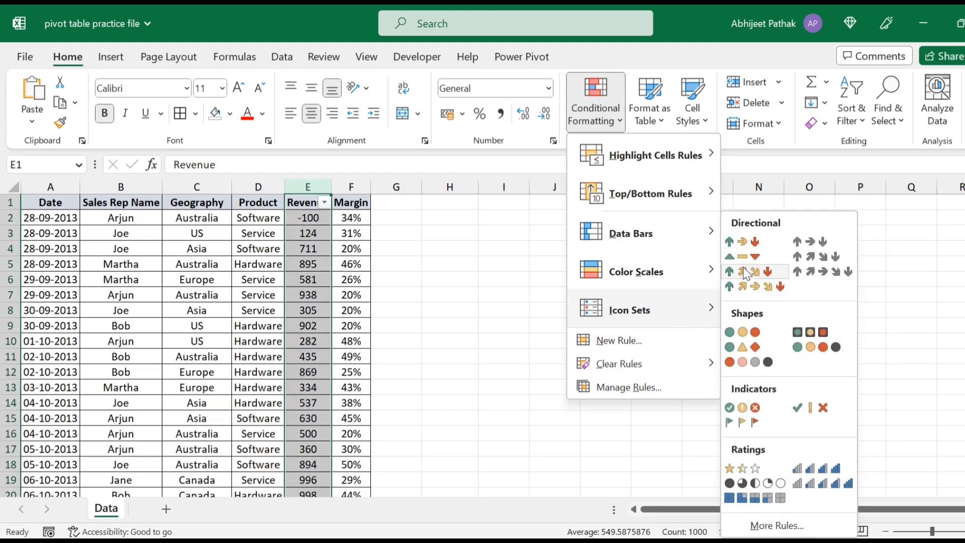
{"action": "left_click", "coordinate": [741, 242]}
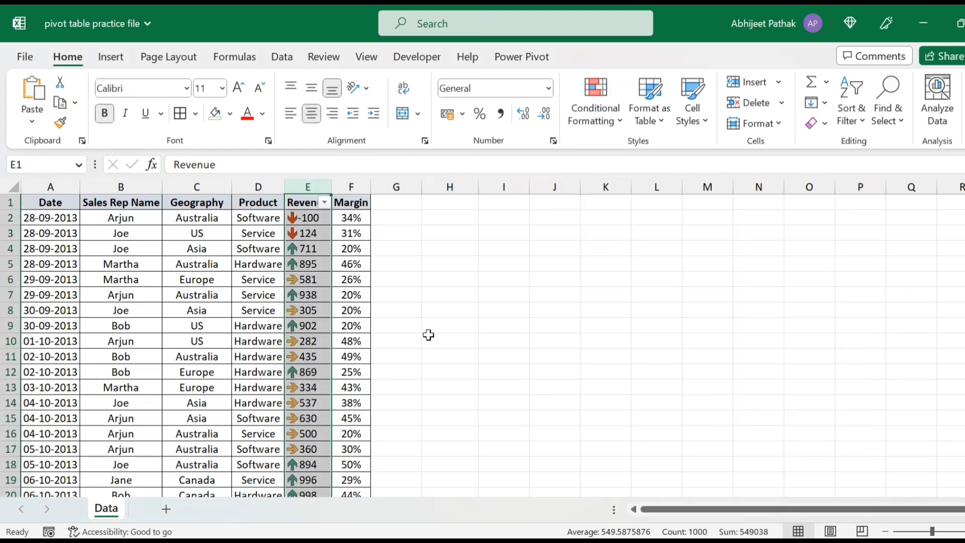
{"action": "left_click", "coordinate": [586, 123]}
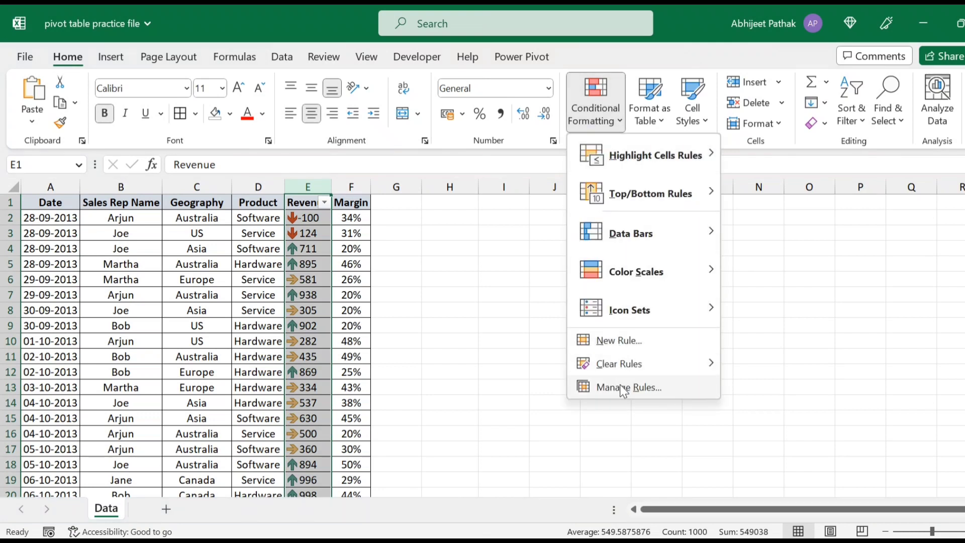
{"action": "left_click", "coordinate": [622, 387]}
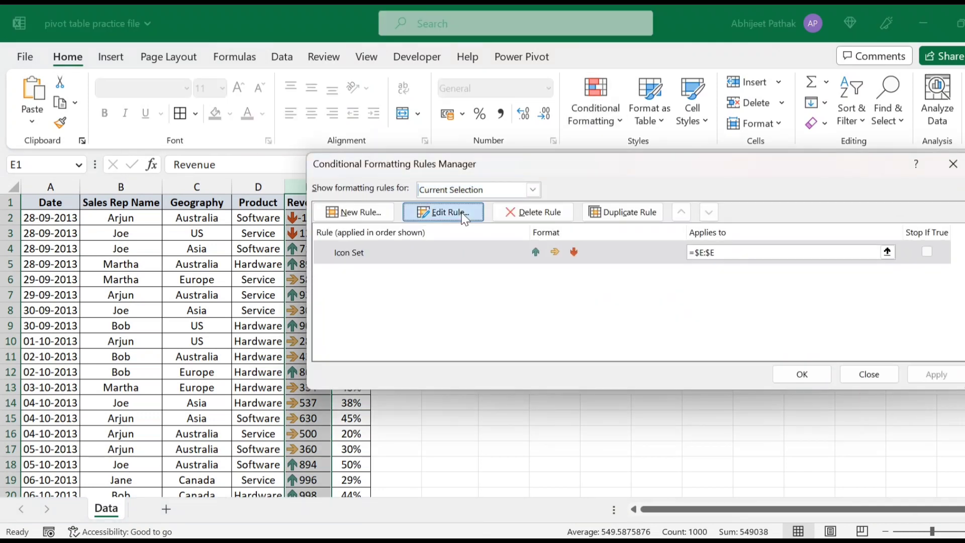
{"action": "left_click", "coordinate": [463, 214]}
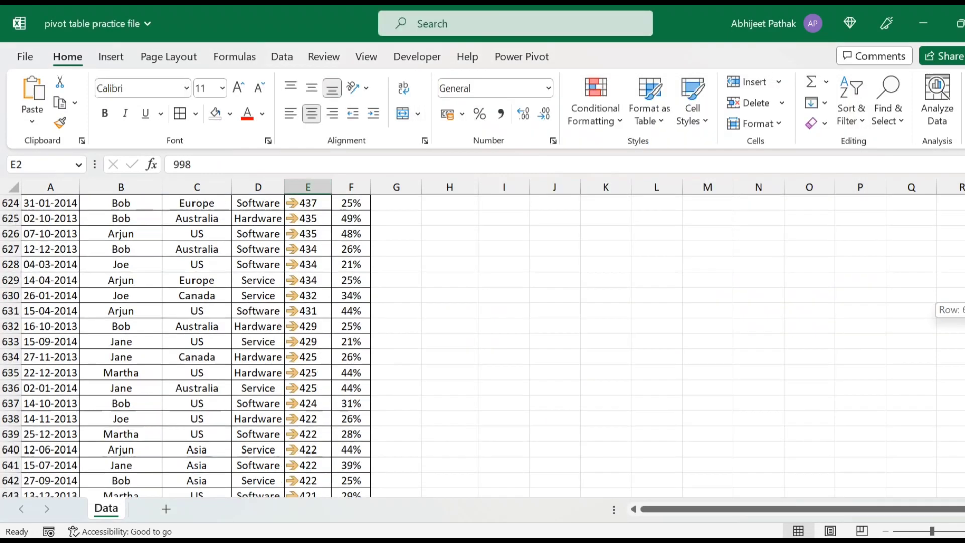
Return to the start of the data and undo the descending sort of the Revenue column.
{"action": "left_click_drag", "start_coordinate": [962, 322], "coordinate": [961, 209]}
{"action": "left_click", "coordinate": [308, 186]}
{"action": "left_click", "coordinate": [596, 107]}
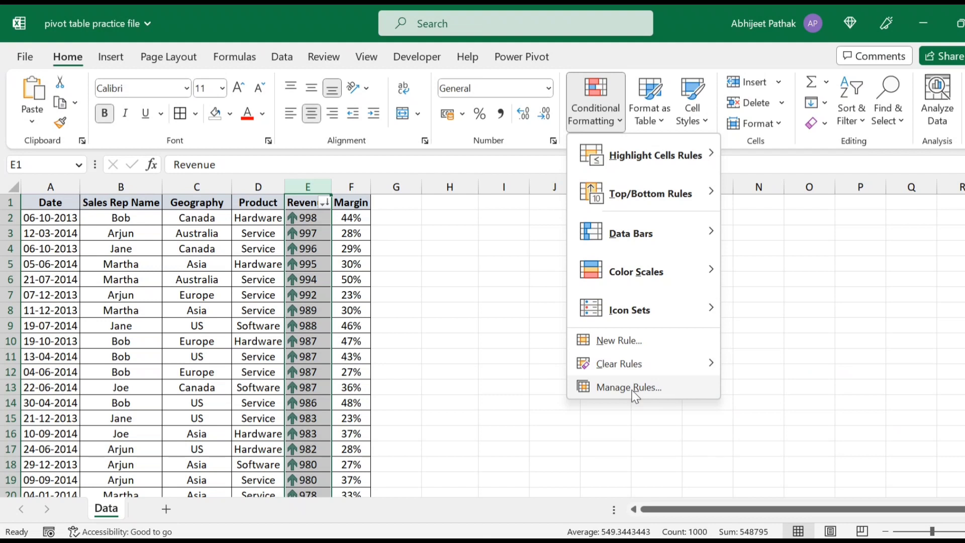
{"action": "left_click", "coordinate": [468, 326]}
{"action": "key", "text": "ctrl+z"}
Open the Revenue column's icon set rule for editing and look through its icon style and green arrow icon choices.
{"action": "left_click", "coordinate": [314, 186]}
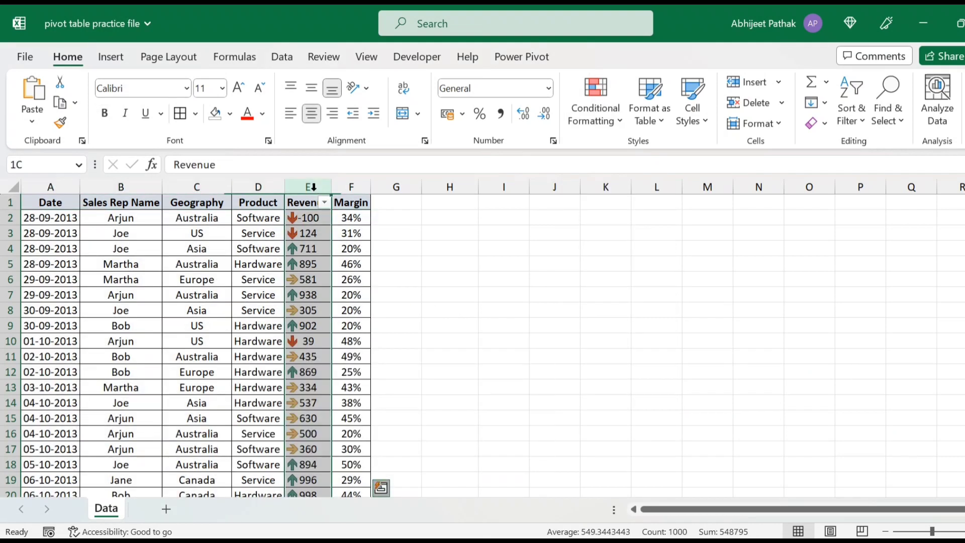
{"action": "left_click", "coordinate": [596, 107]}
{"action": "left_click", "coordinate": [627, 388]}
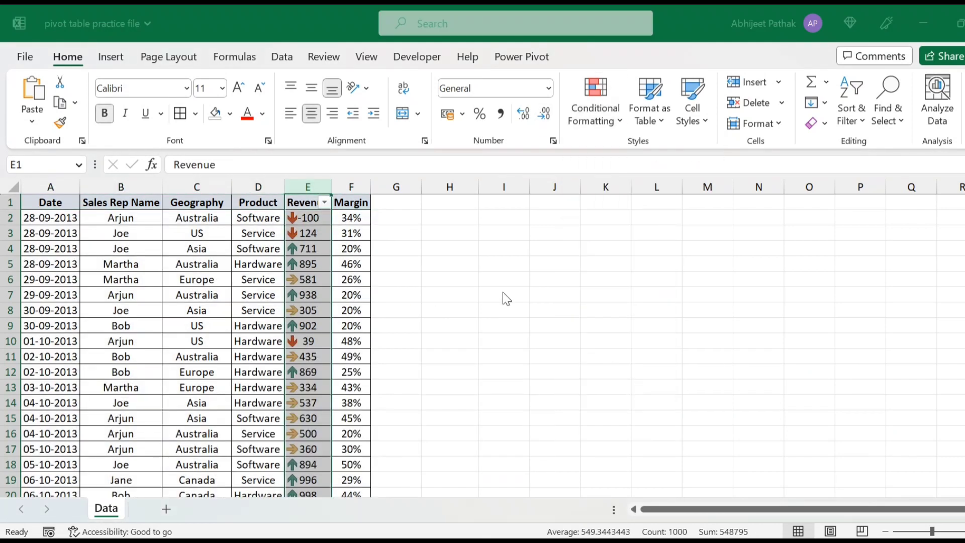
{"action": "left_click", "coordinate": [445, 209]}
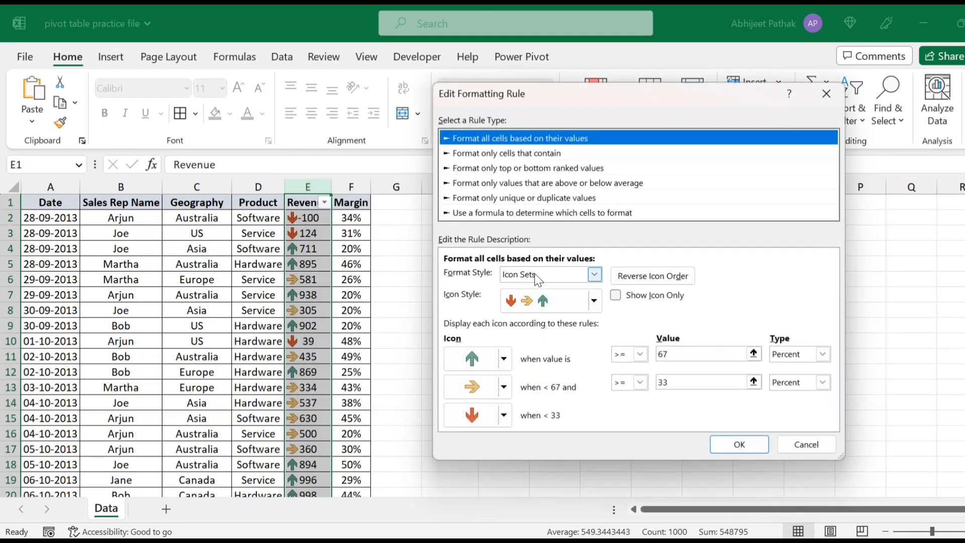
{"action": "left_click", "coordinate": [528, 302]}
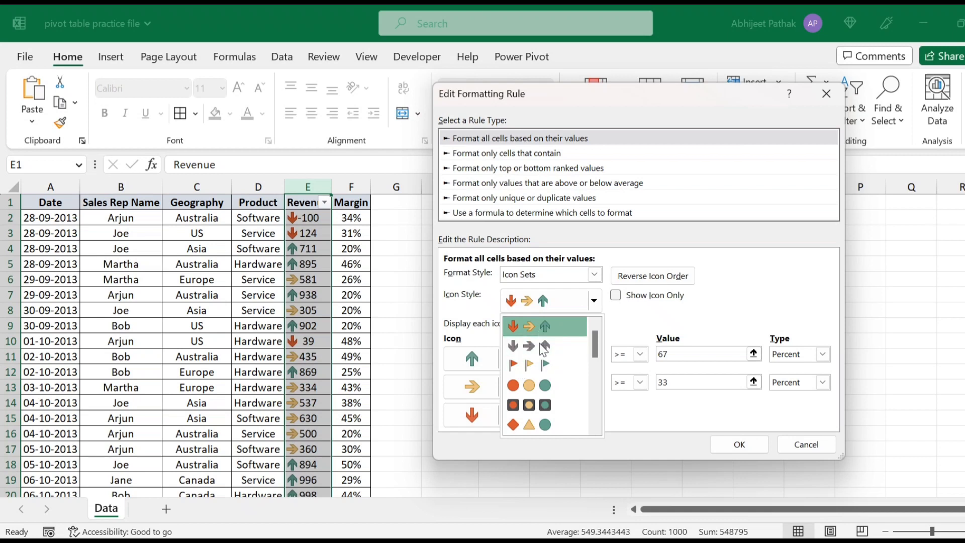
{"action": "left_click", "coordinate": [637, 322]}
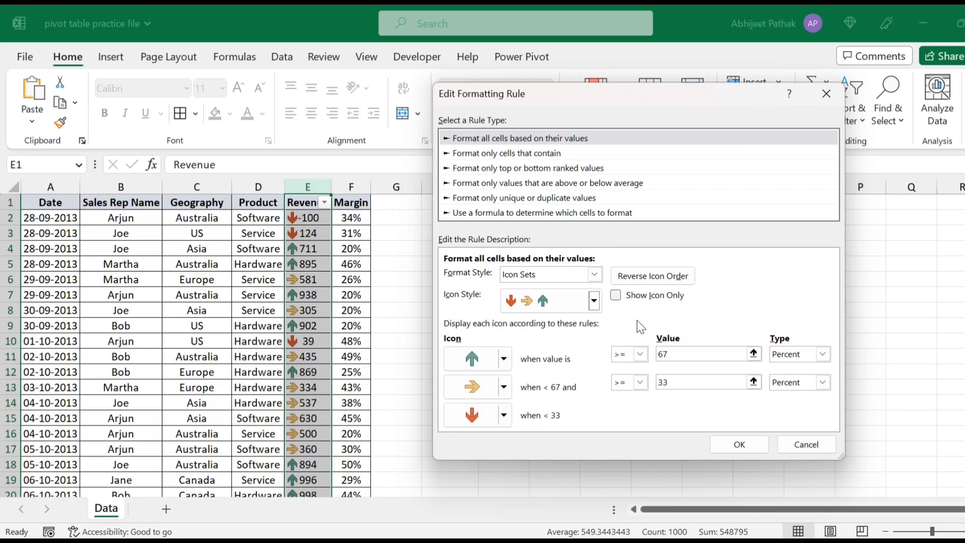
{"action": "left_click", "coordinate": [504, 359]}
{"action": "left_click", "coordinate": [505, 359]}
Set the green arrow's threshold to the Number type with a value of 900.
{"action": "left_click", "coordinate": [679, 354]}
{"action": "type", "text": "900"}
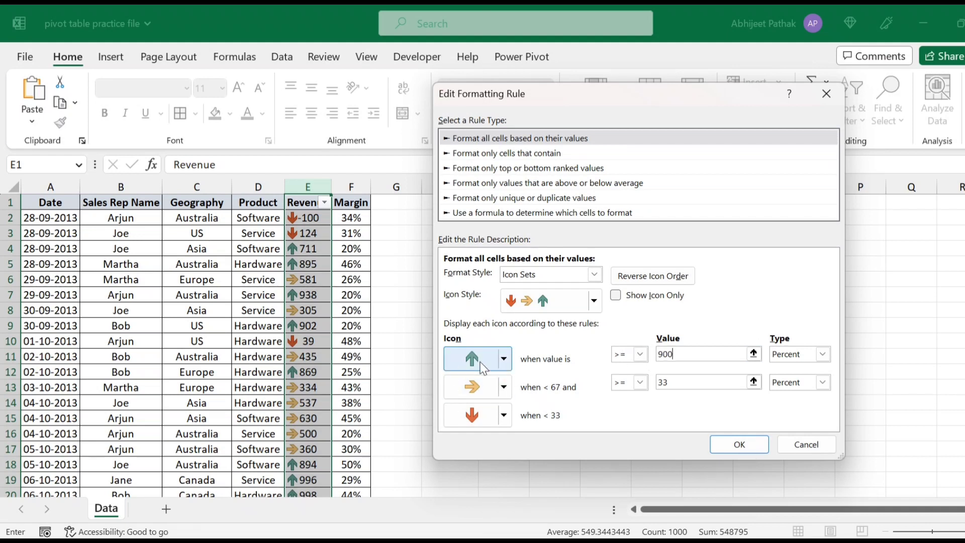
{"action": "left_click", "coordinate": [823, 354]}
{"action": "left_click", "coordinate": [785, 368]}
{"action": "left_click", "coordinate": [701, 352]}
{"action": "type", "text": "900"}
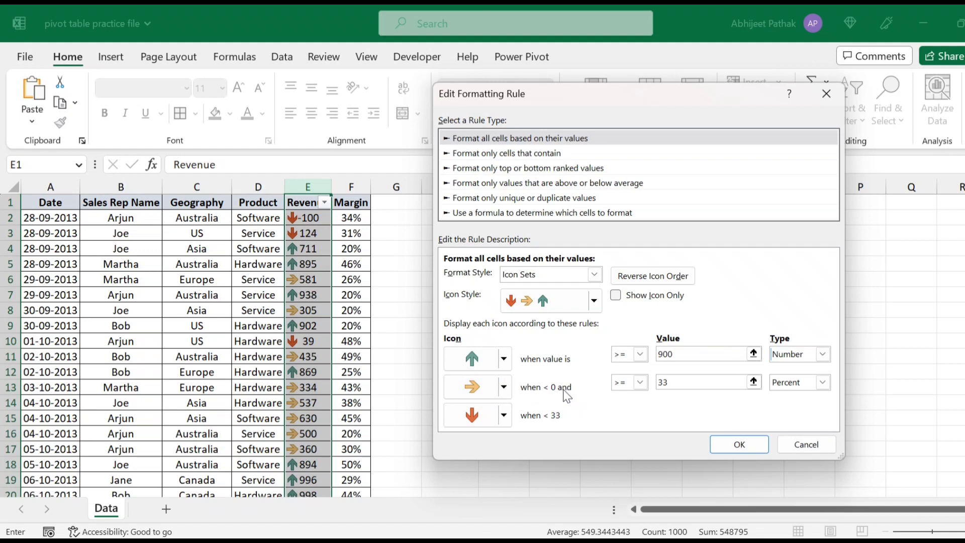
Set the yellow arrow's threshold to the Number type with a value of 500, and apply the icon set rule.
{"action": "left_click", "coordinate": [702, 383]}
{"action": "key", "text": "Tab"}
{"action": "key", "text": "shift+Tab"}
{"action": "type", "text": "500"}
{"action": "left_click", "coordinate": [508, 387]}
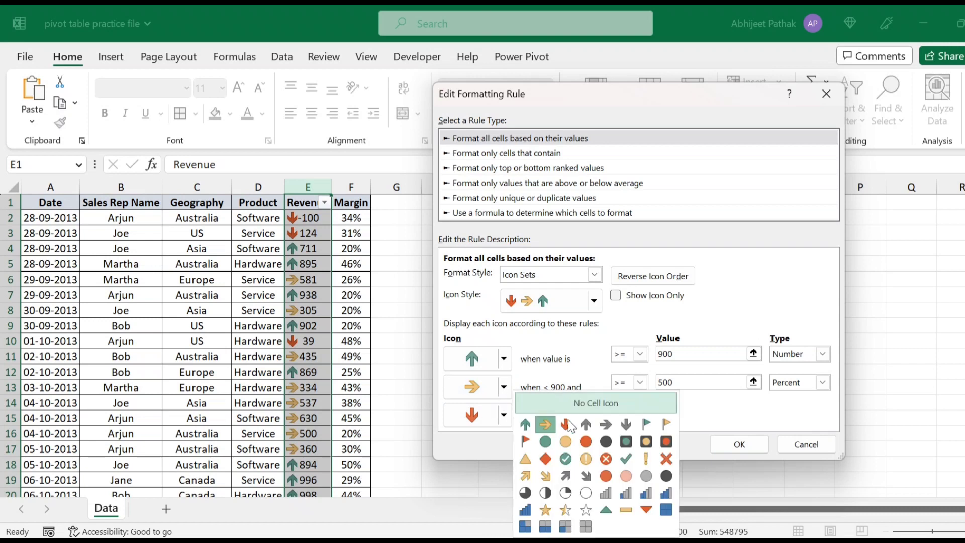
{"action": "left_click", "coordinate": [504, 387]}
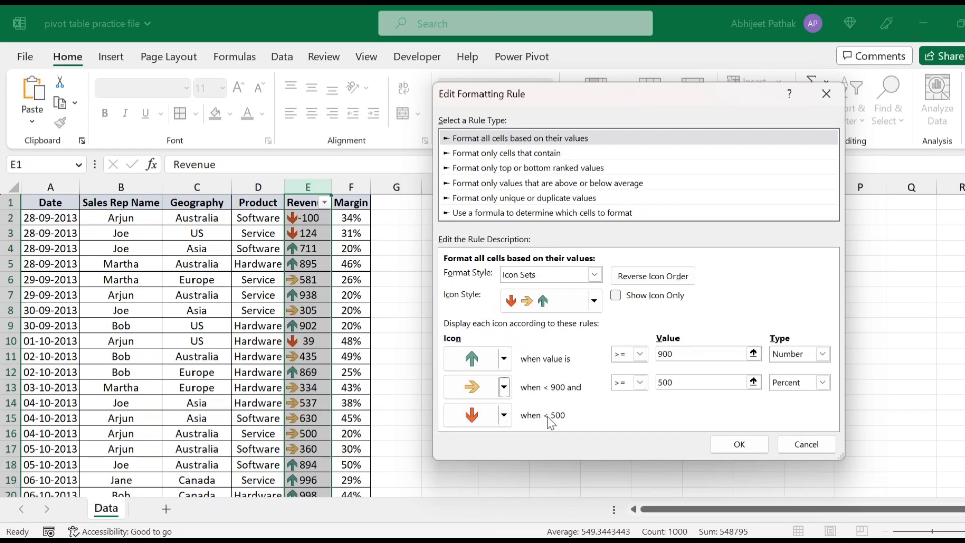
{"action": "left_click", "coordinate": [673, 381]}
{"action": "left_click", "coordinate": [823, 382]}
{"action": "left_click", "coordinate": [788, 397]}
{"action": "double_click", "coordinate": [684, 382]}
{"action": "type", "text": "5"}
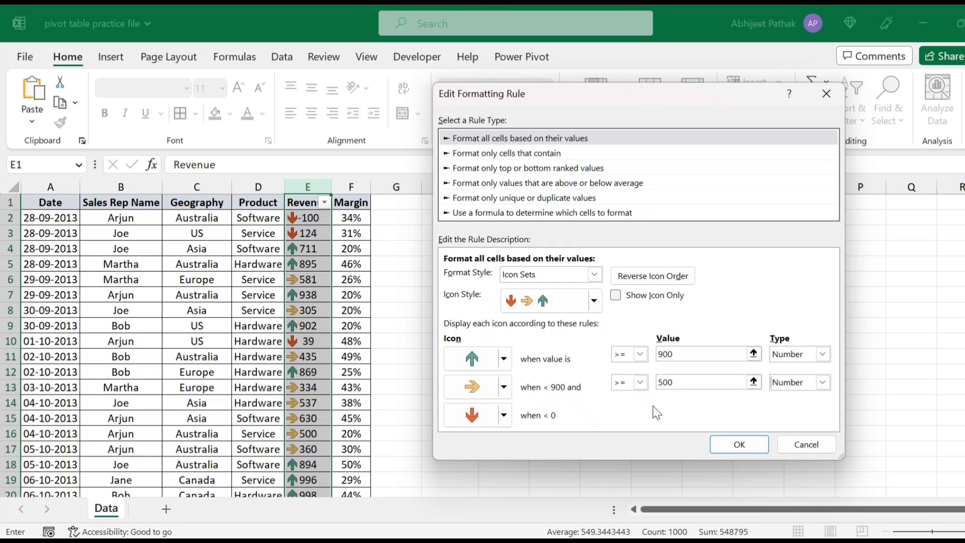
{"action": "left_click", "coordinate": [739, 444]}
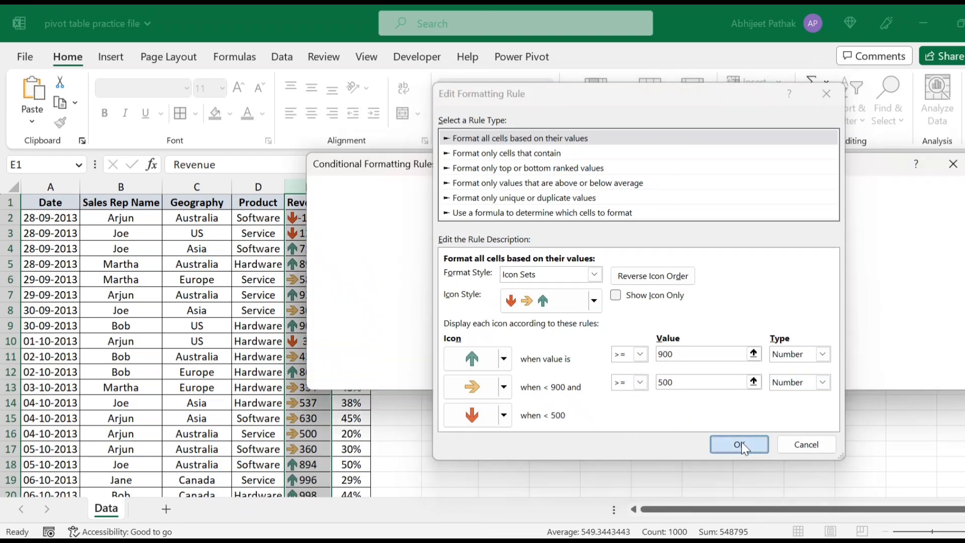
{"action": "left_click", "coordinate": [803, 374]}
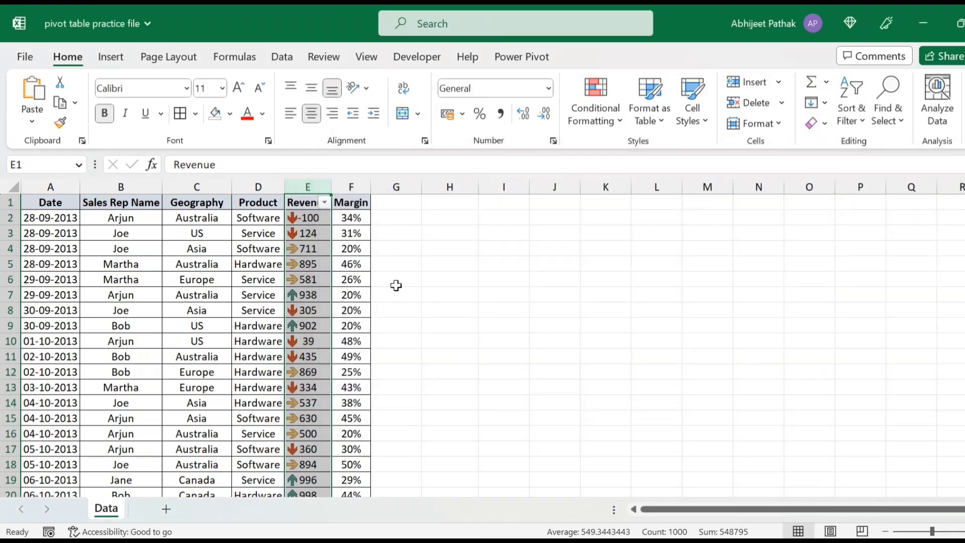
Inspect several Revenue icons and test the 500 threshold in cell E8 with the values 490 and 500.
{"action": "left_click", "coordinate": [317, 248]}
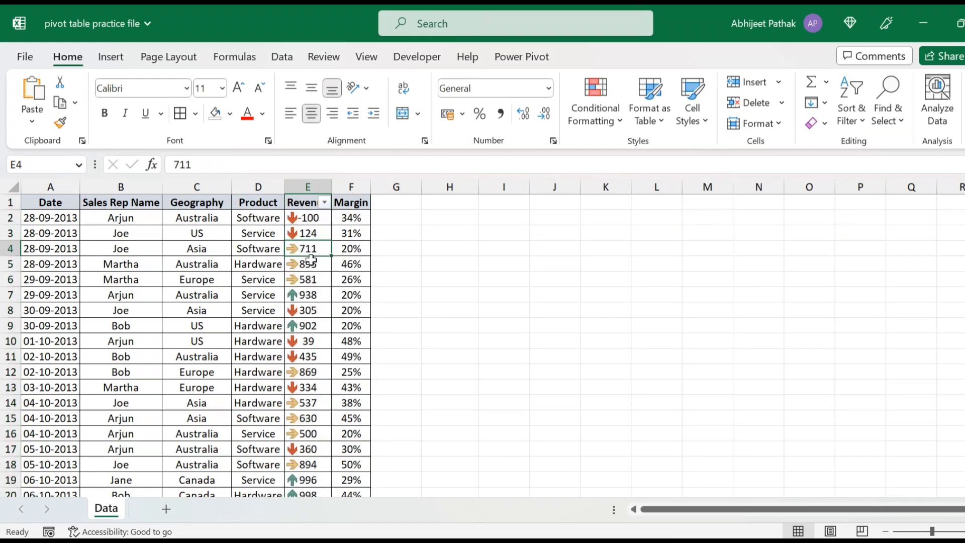
{"action": "left_click", "coordinate": [311, 294]}
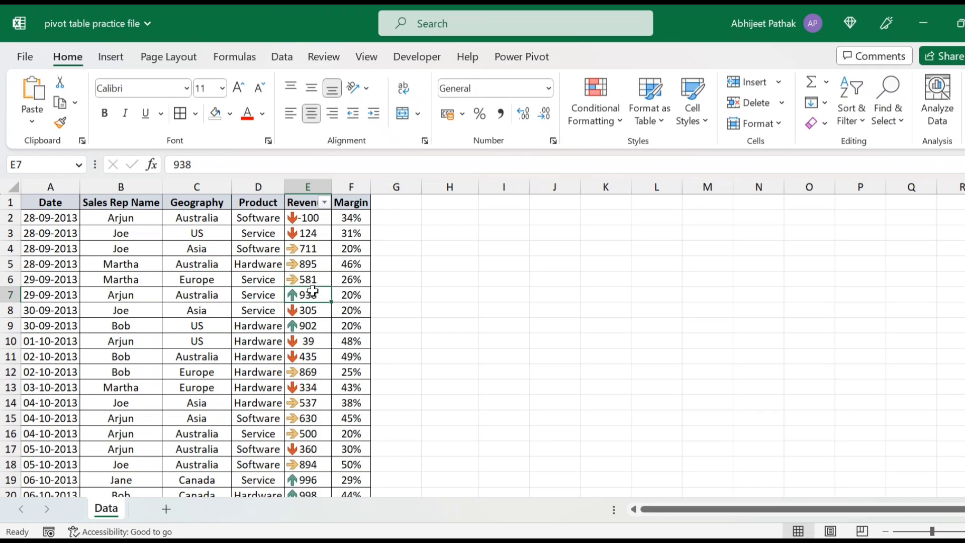
{"action": "left_click", "coordinate": [312, 280]}
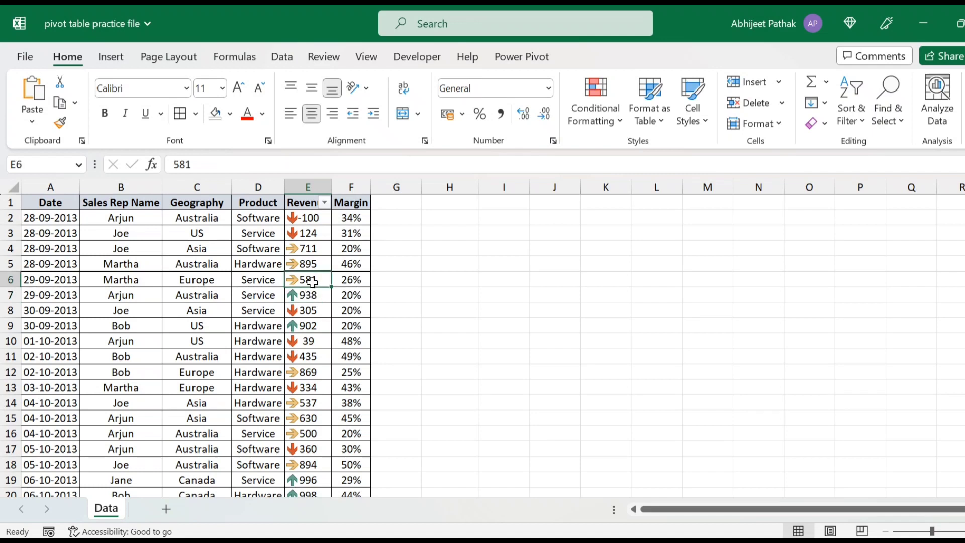
{"action": "left_click", "coordinate": [312, 309]}
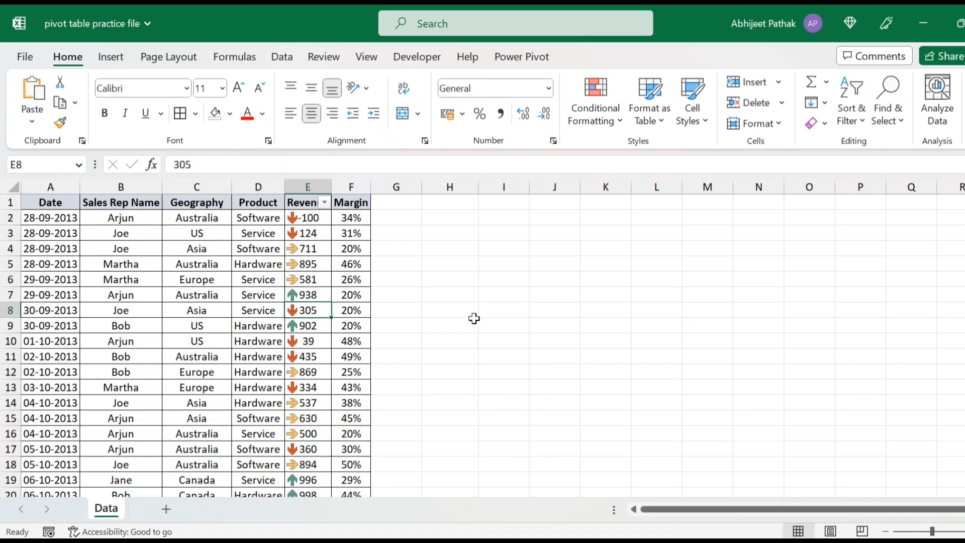
{"action": "type", "text": "490"}
{"action": "key", "text": "Return"}
{"action": "key", "text": "Up"}
{"action": "type", "text": "500"}
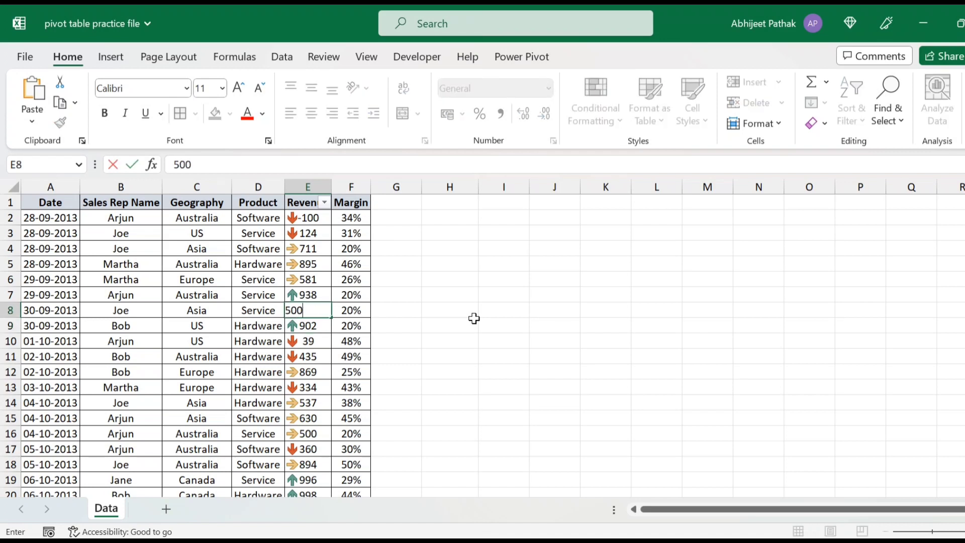
{"action": "key", "text": "Return"}
{"action": "key", "text": "Up"}
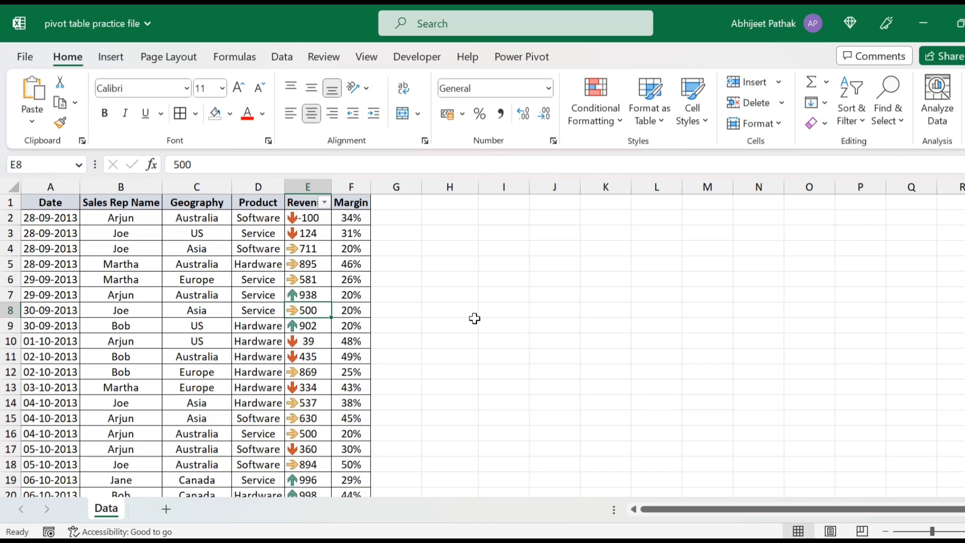
{"action": "left_click", "coordinate": [607, 99]}
{"action": "mouse_move", "coordinate": [615, 292]}
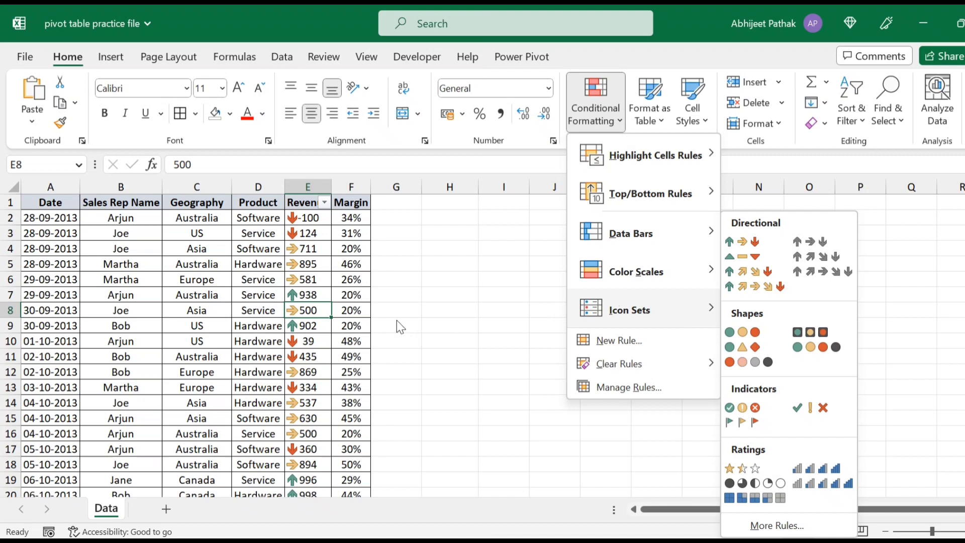
{"action": "left_click", "coordinate": [317, 253]}
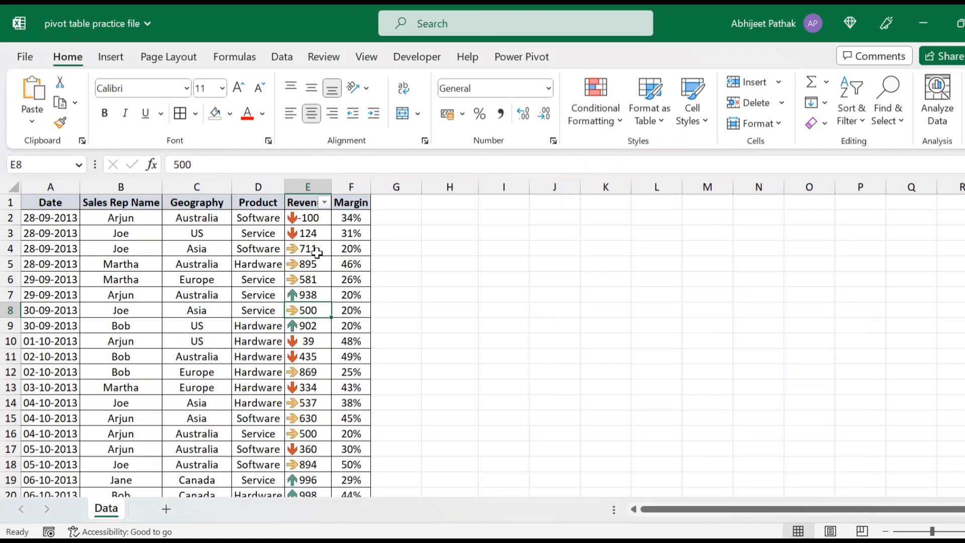